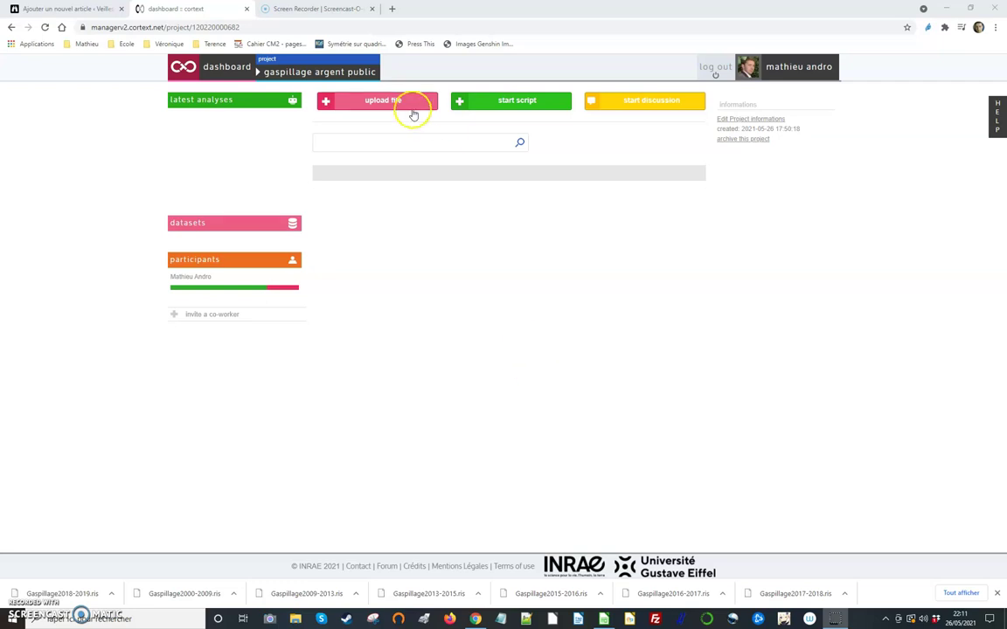
Upload the Gaspillage2000-2021.zip dataset from the desktop to the gaspillage argent public project
click(370, 103)
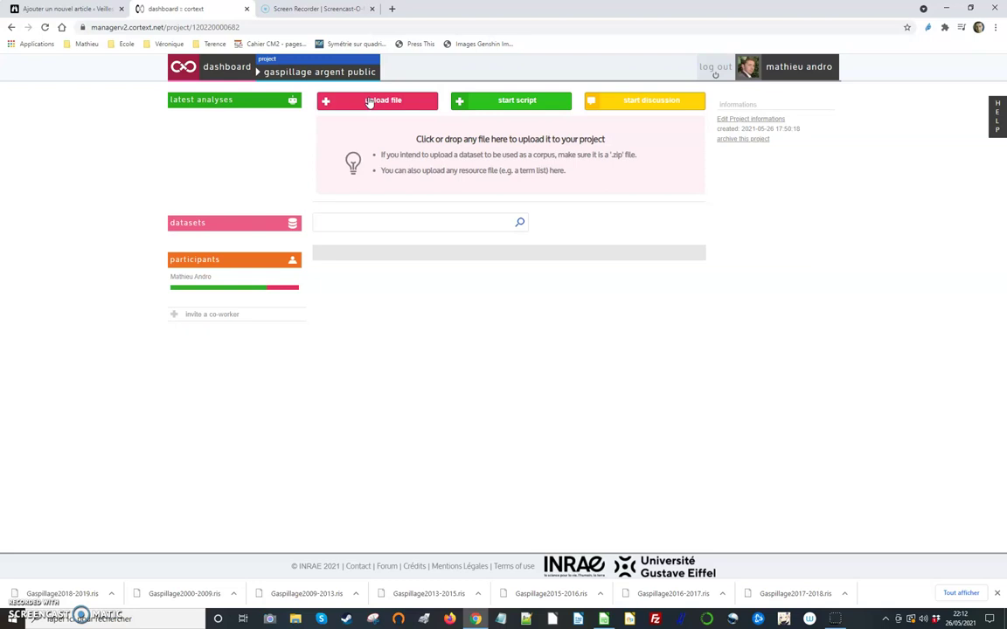
click(463, 160)
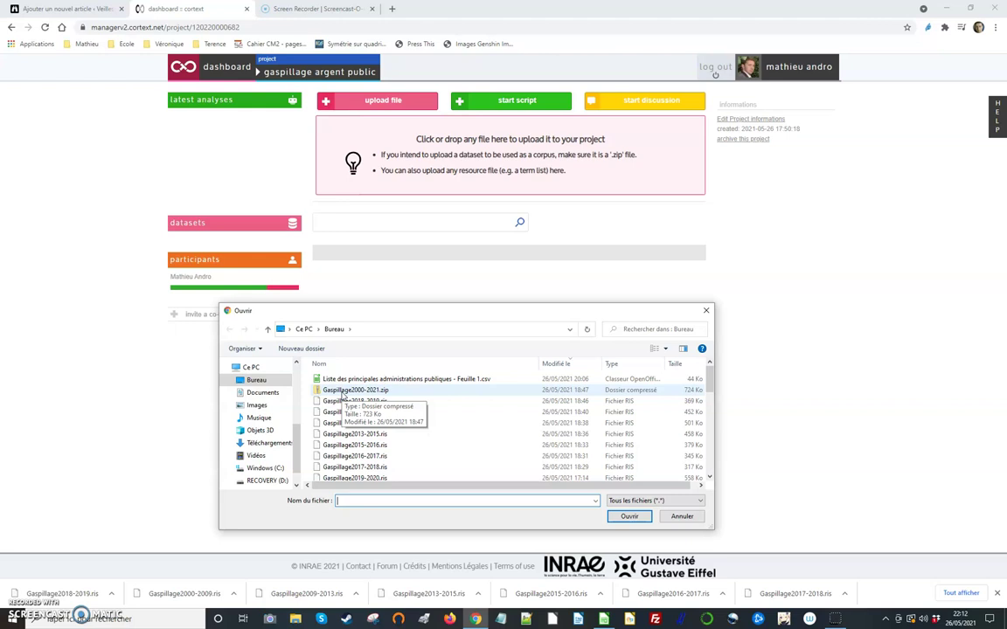
double_click(342, 392)
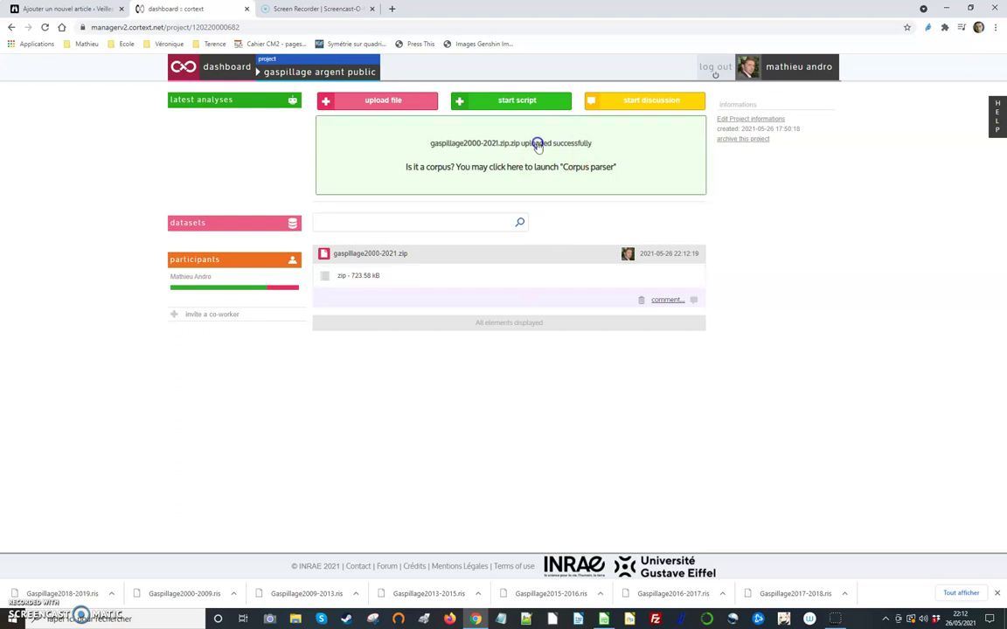
Run the corpus parser on the uploaded zip with the corpus format set to ris (standard)
click(498, 155)
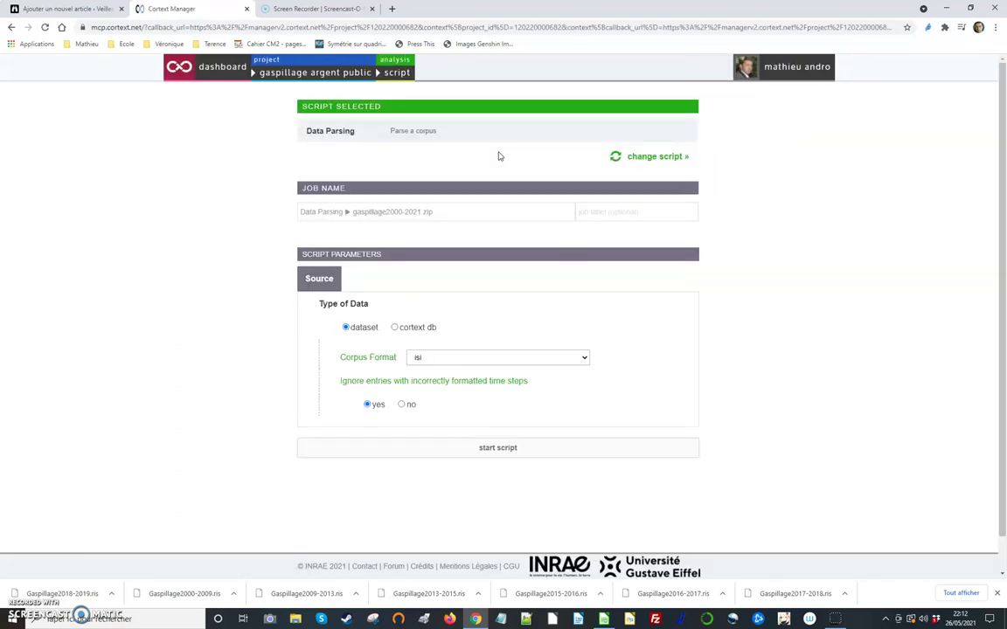
click(517, 360)
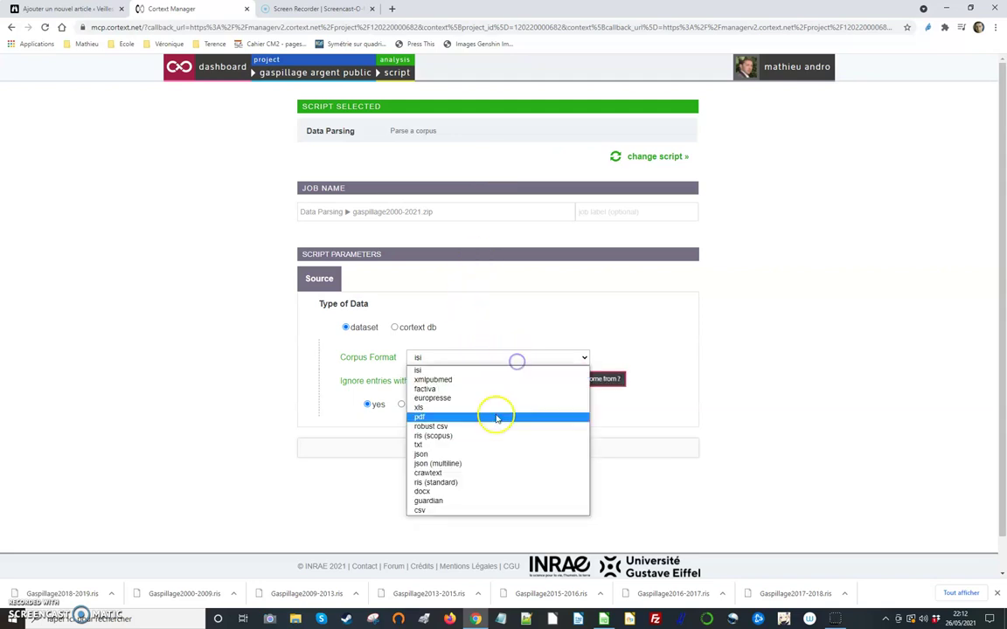
click(444, 483)
click(528, 450)
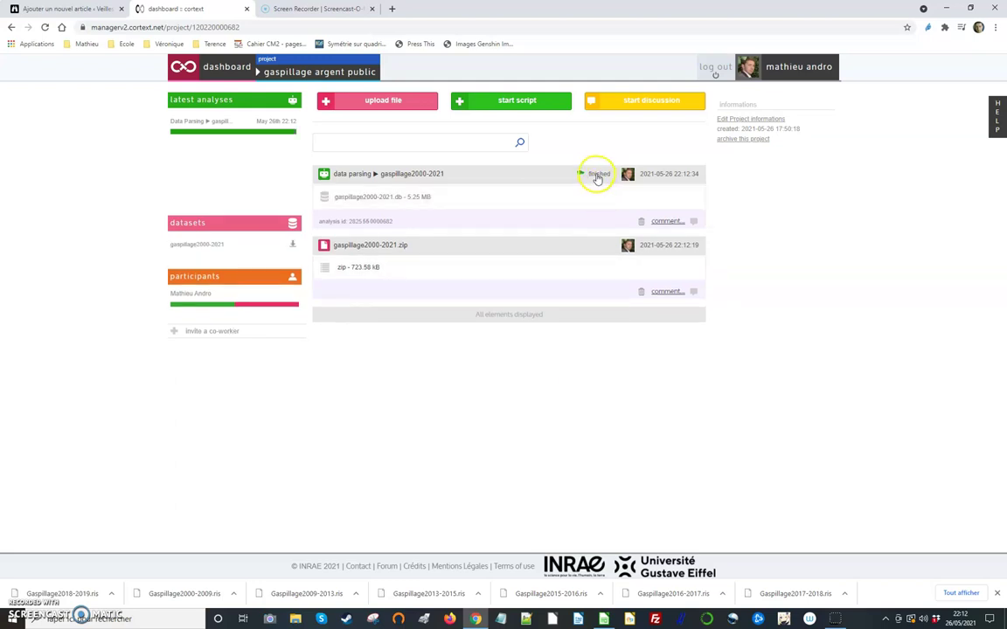
Set up a new Named Entity Recognizer script on the gaspillage2000-2021.db corpus
click(502, 102)
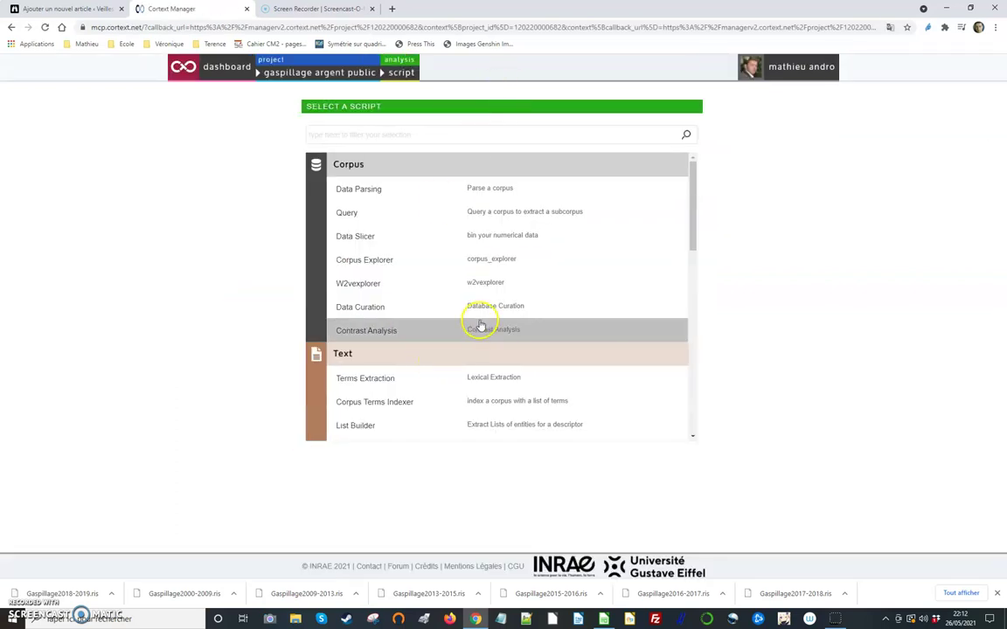
scroll(509, 335, down, 1)
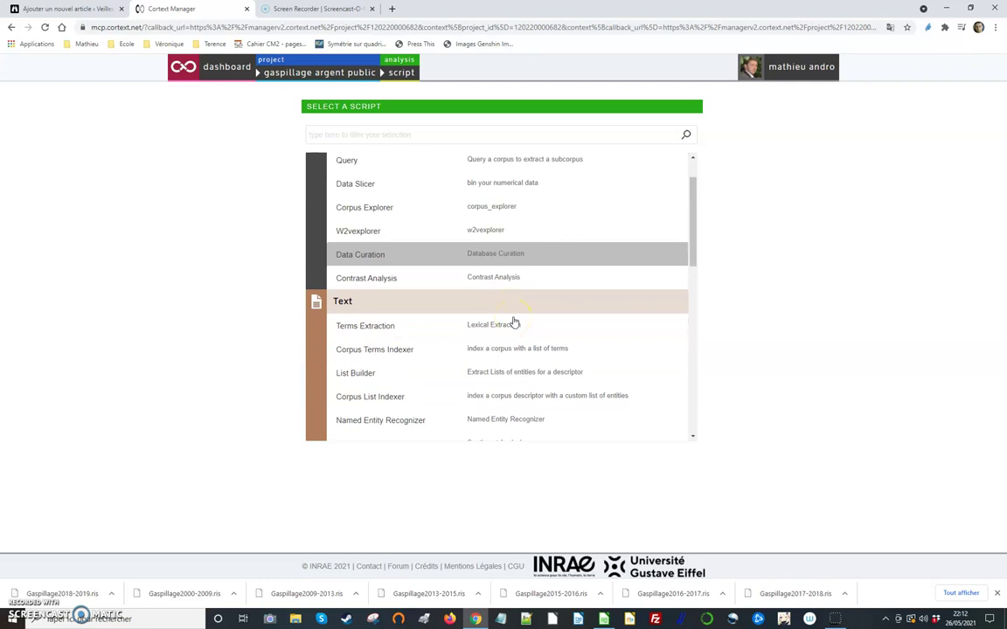
scroll(514, 324, down, 1)
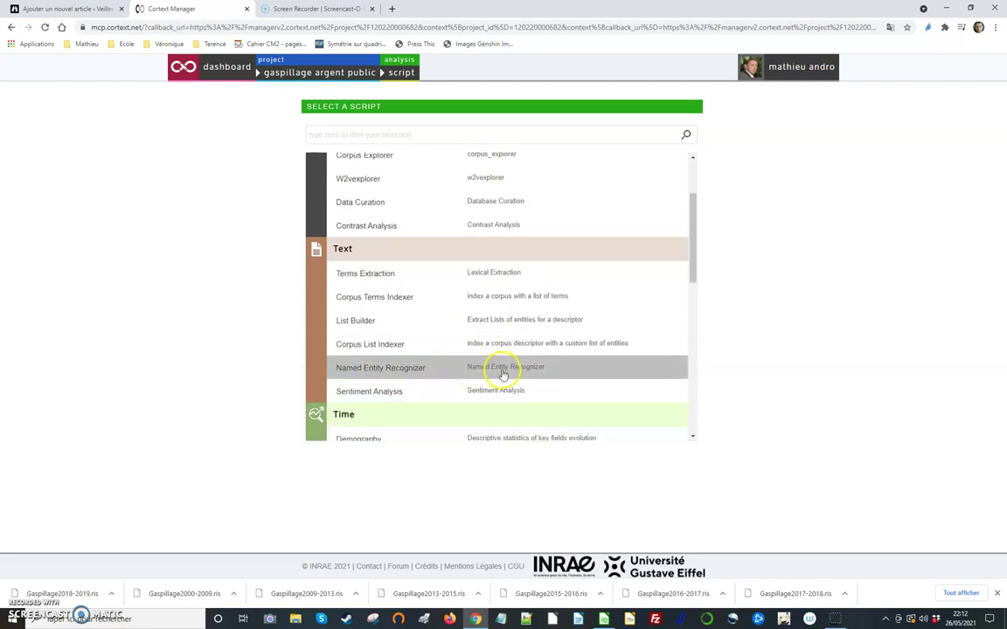
click(507, 368)
click(374, 244)
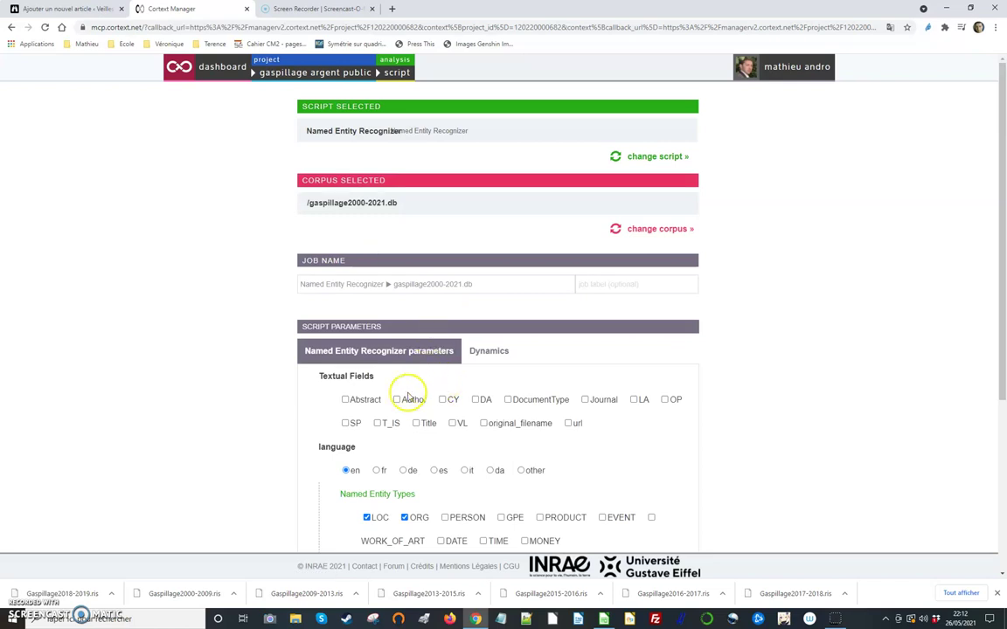
Run the entity recognition on the Abstract and Title fields with the language set to fr
click(346, 399)
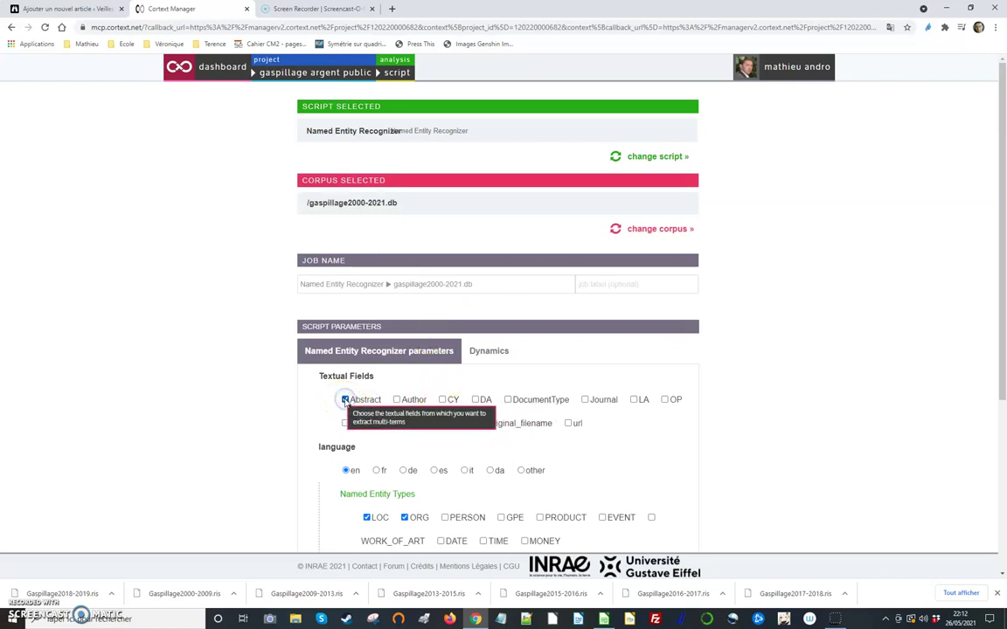
click(416, 423)
scroll(472, 424, down, 1)
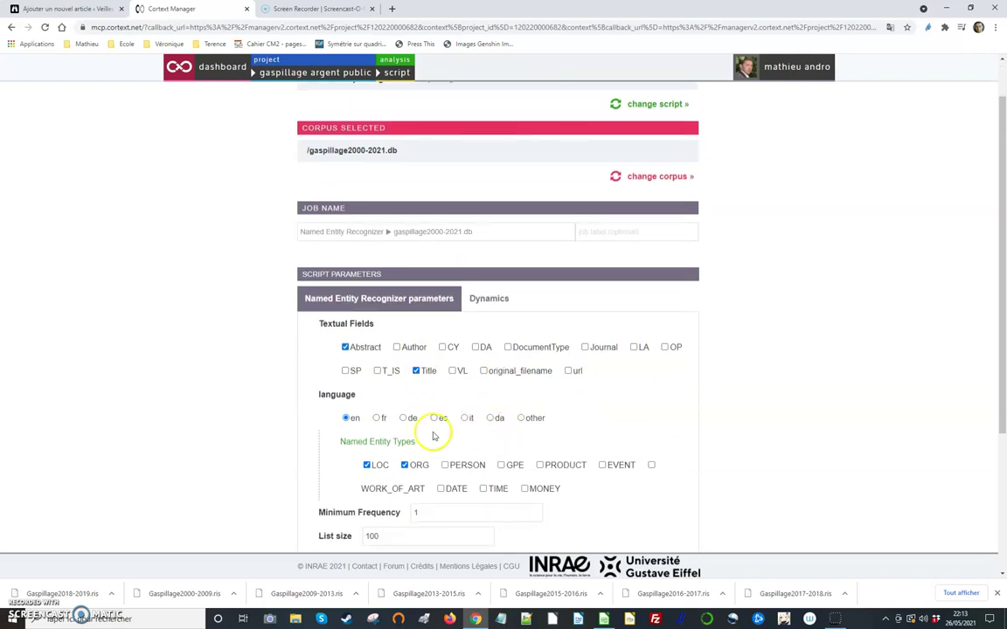
click(378, 418)
scroll(591, 419, down, 2)
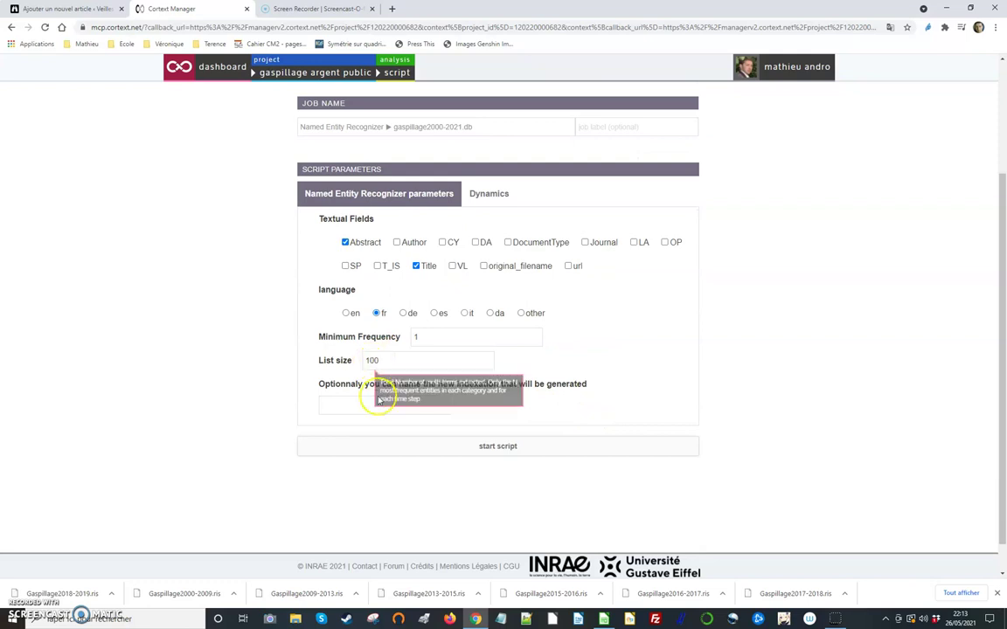
click(510, 453)
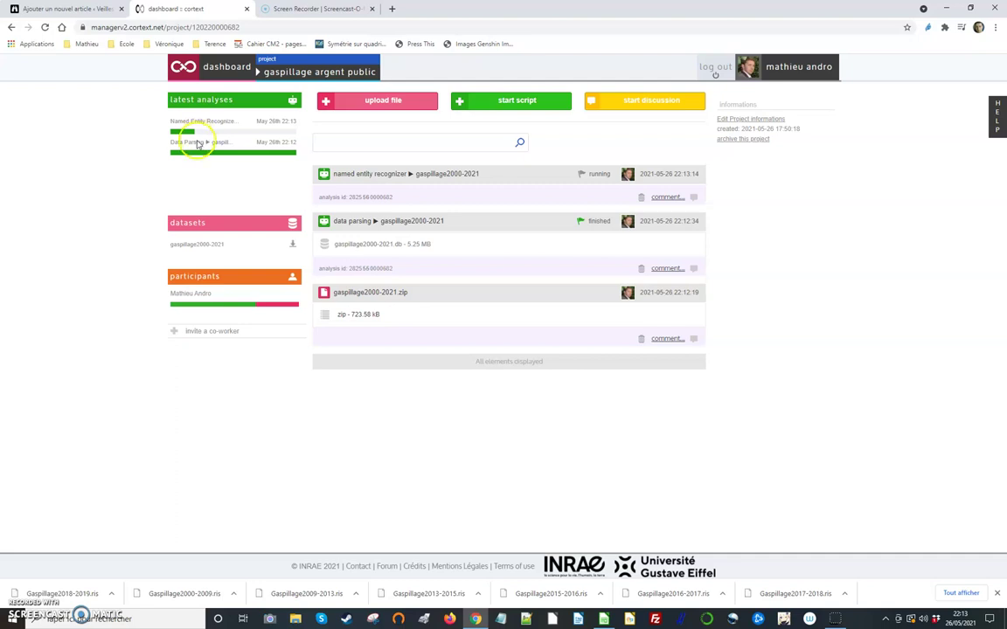
View the recognized organizations in ORG_2008_2021.tsv, sorted by descending frequency
click(197, 142)
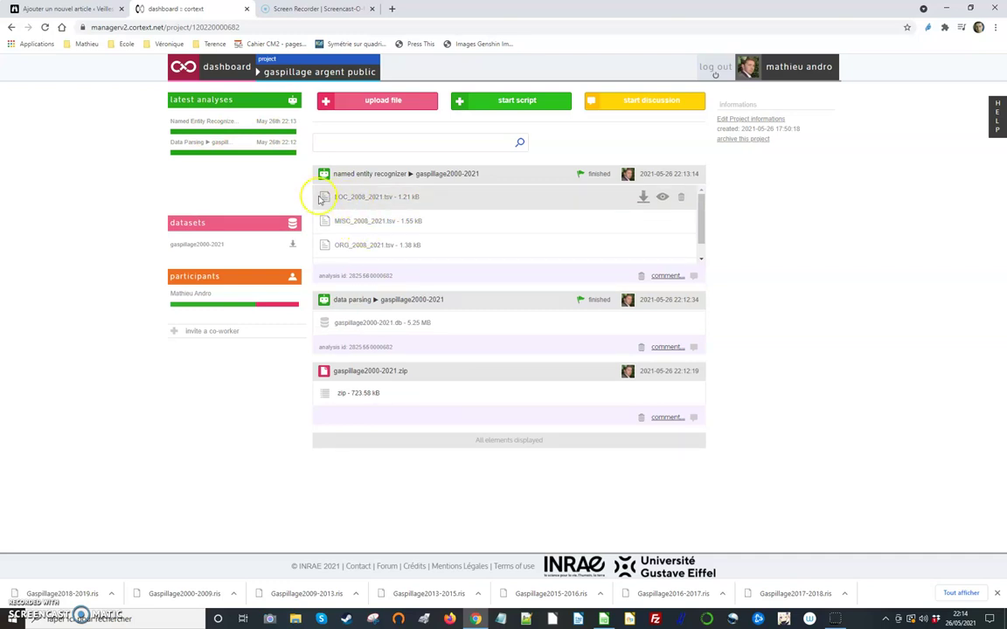
scroll(350, 226, down, 1)
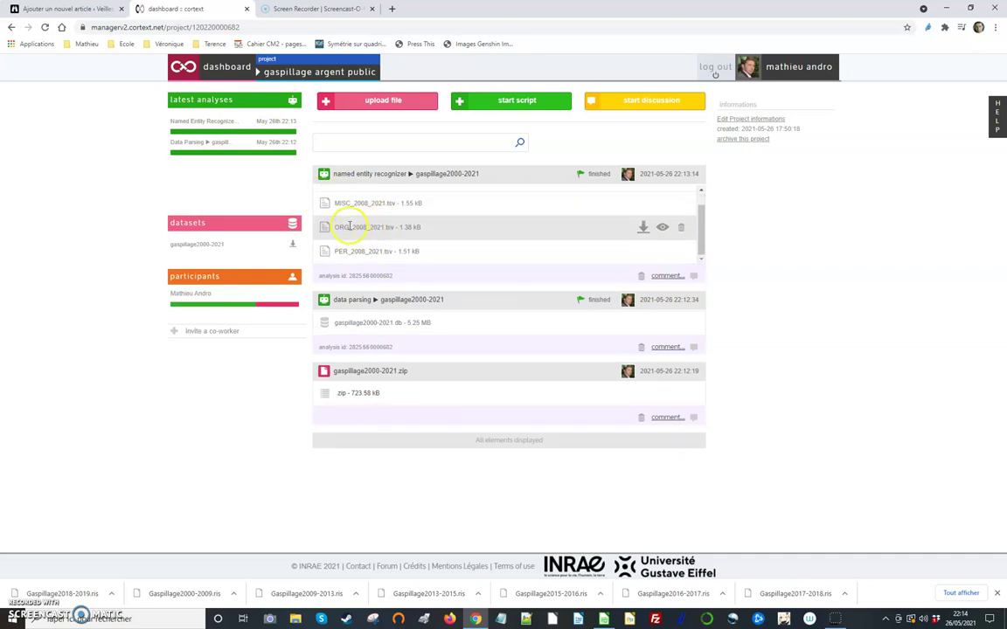
click(663, 229)
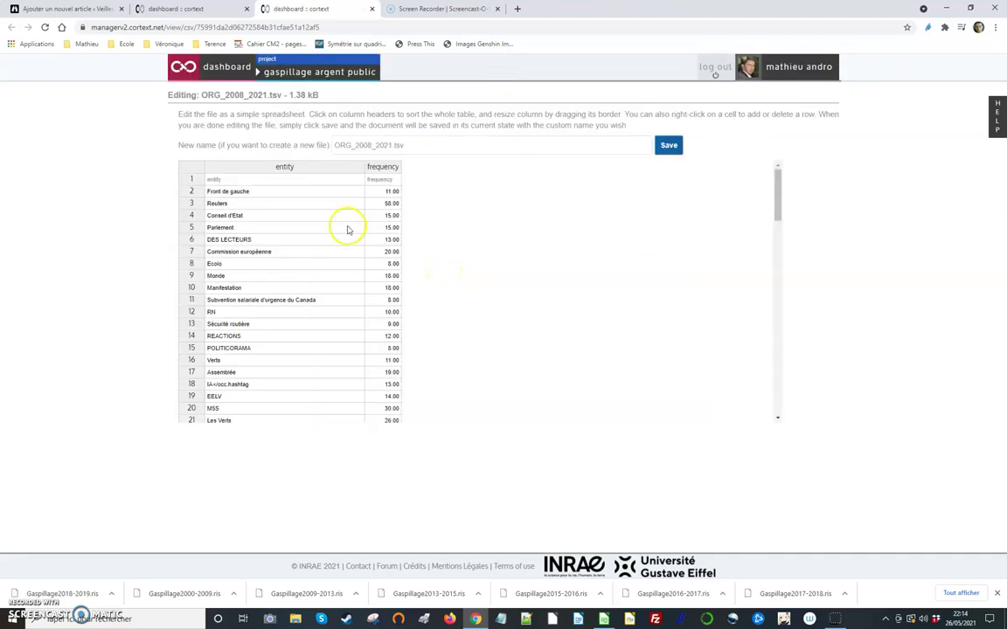
click(386, 169)
click(387, 169)
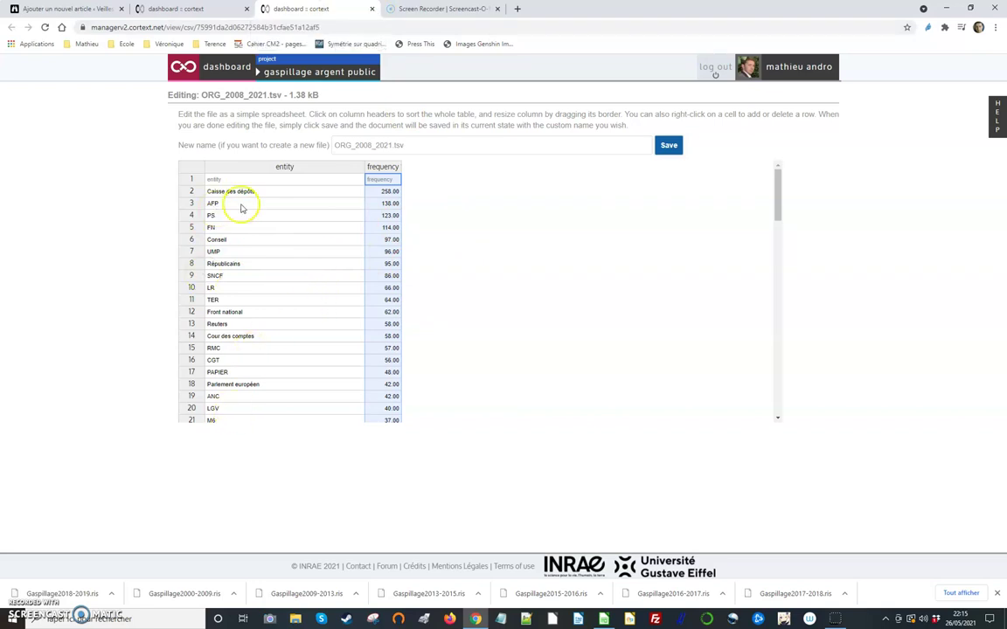
click(372, 9)
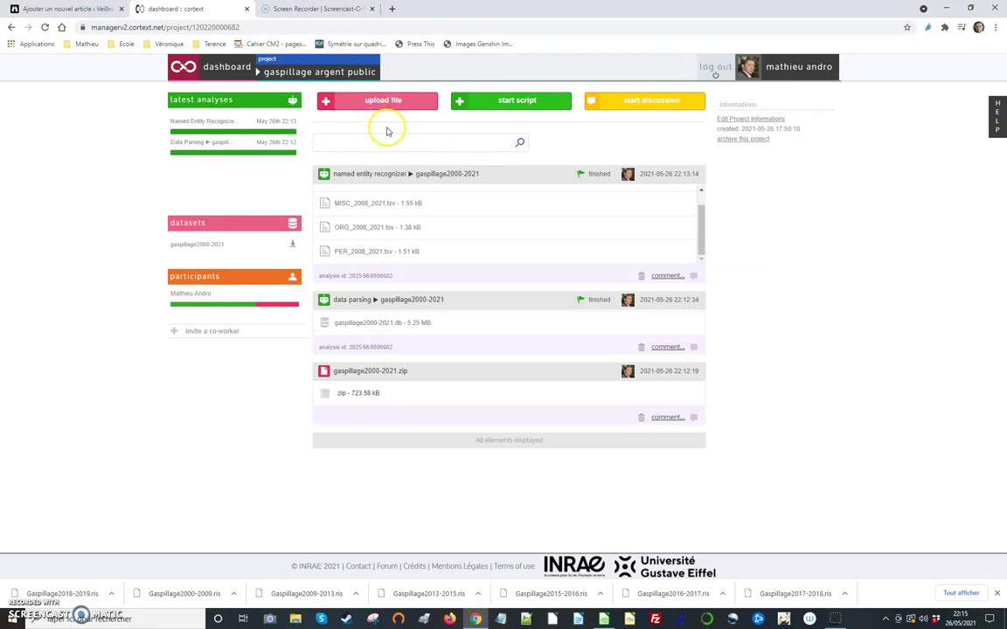
Set up a new Network Mapping script on the gaspillage2000-2021.db corpus
click(474, 101)
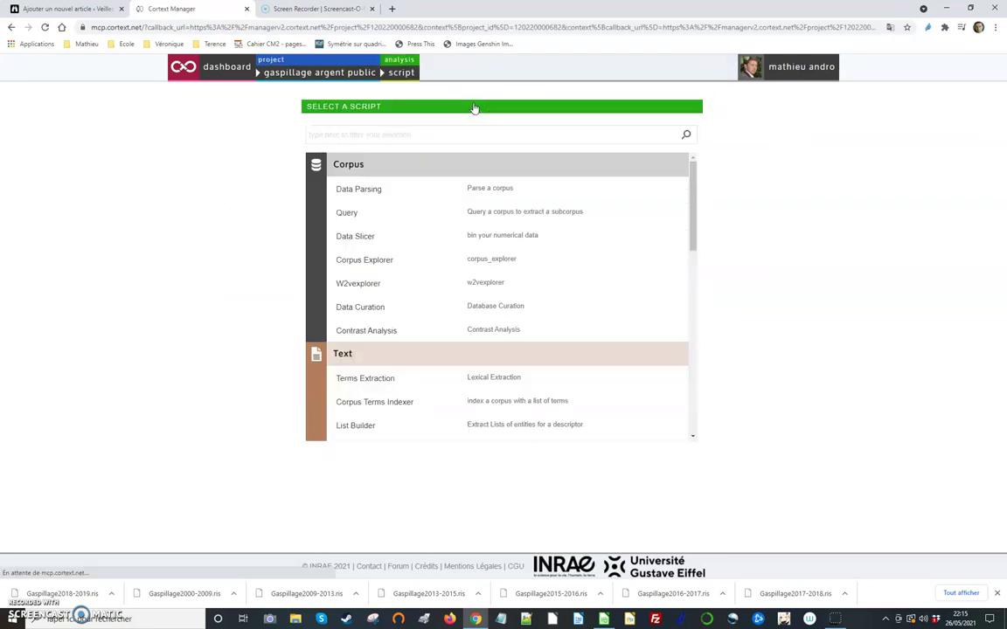
scroll(511, 292, down, 6)
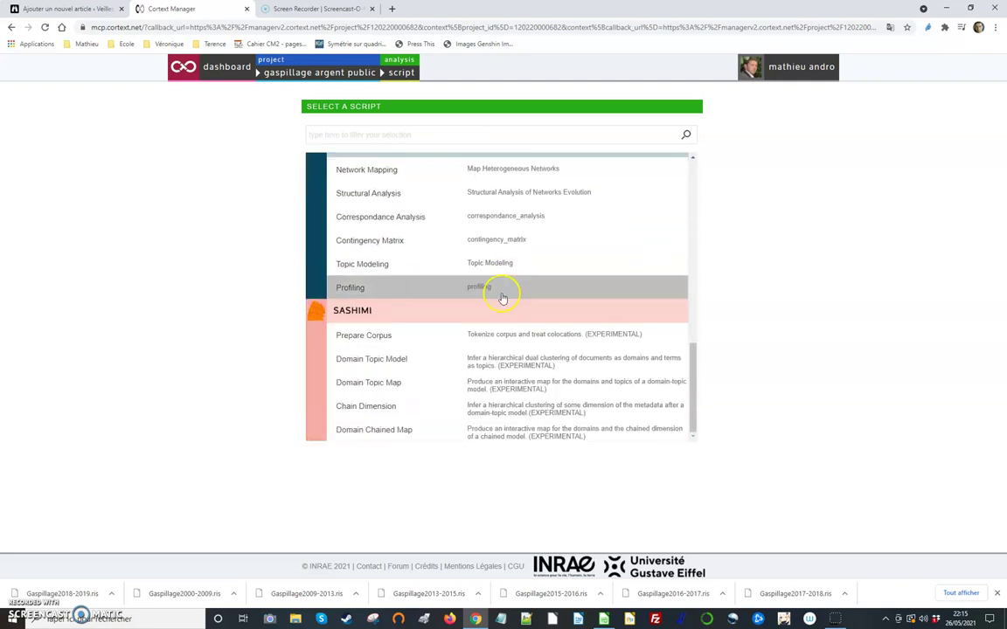
scroll(503, 299, up, 1)
click(499, 225)
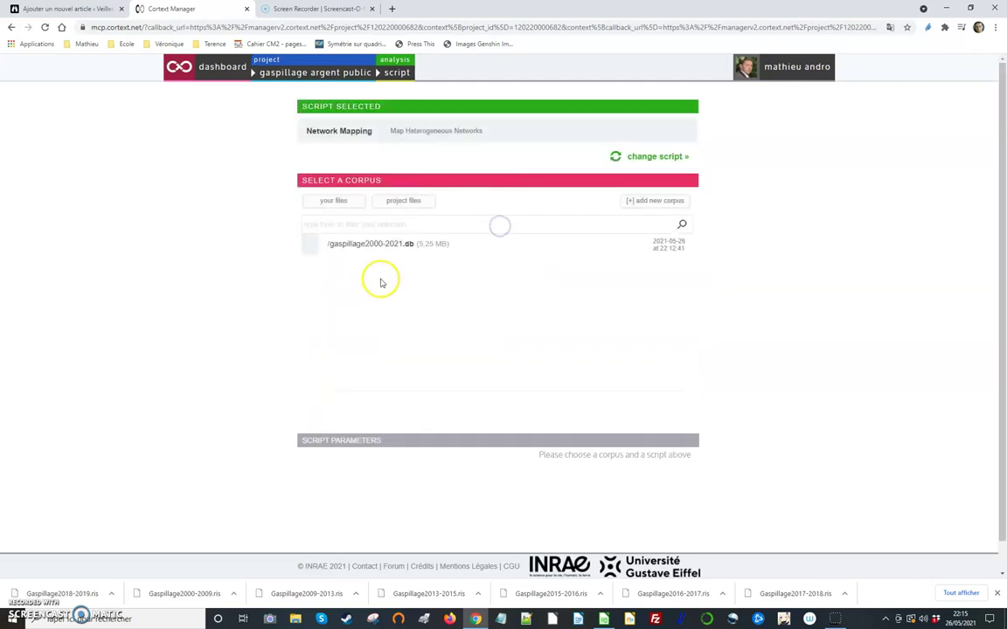
click(387, 244)
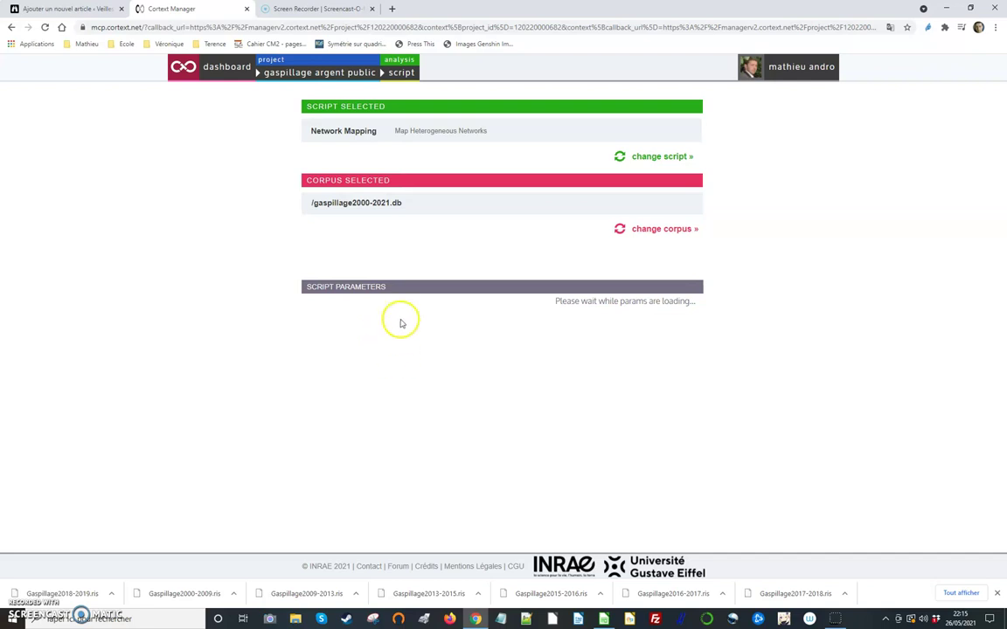
Run the network mapping with NER__ORG as both the first and second field
click(473, 383)
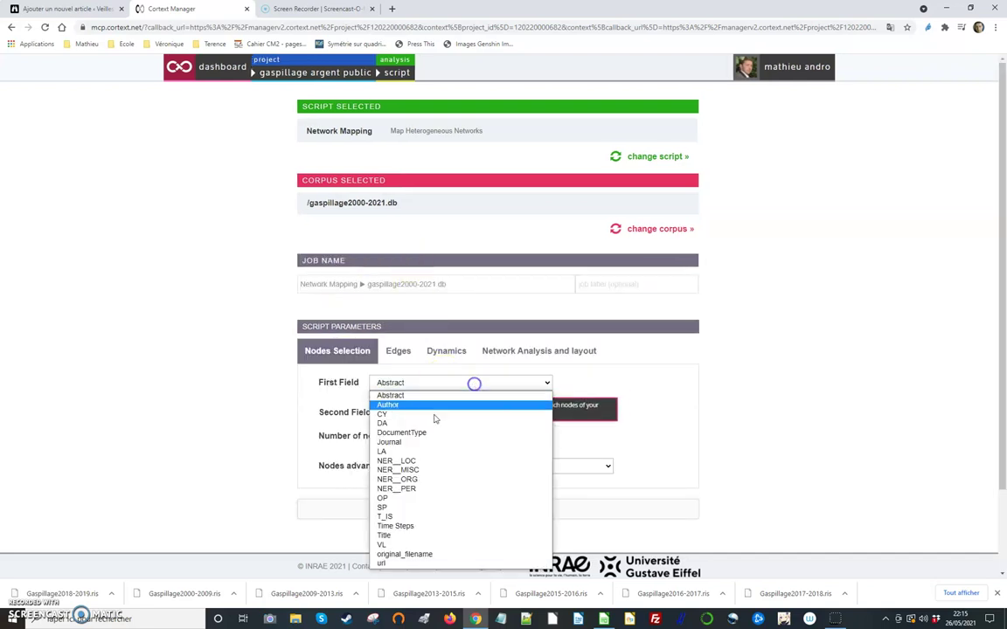
click(416, 479)
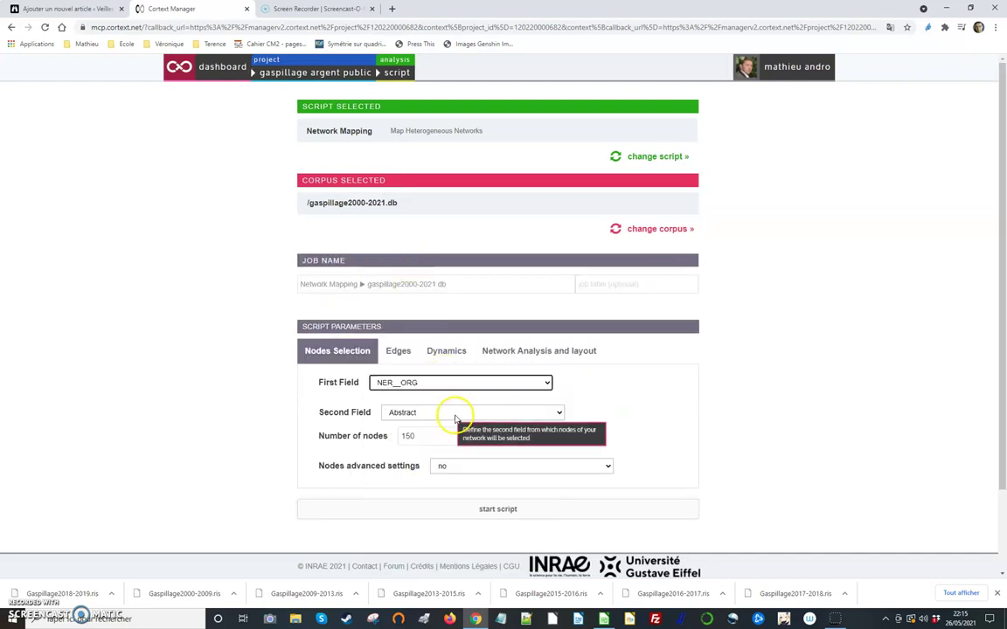
click(455, 412)
click(435, 507)
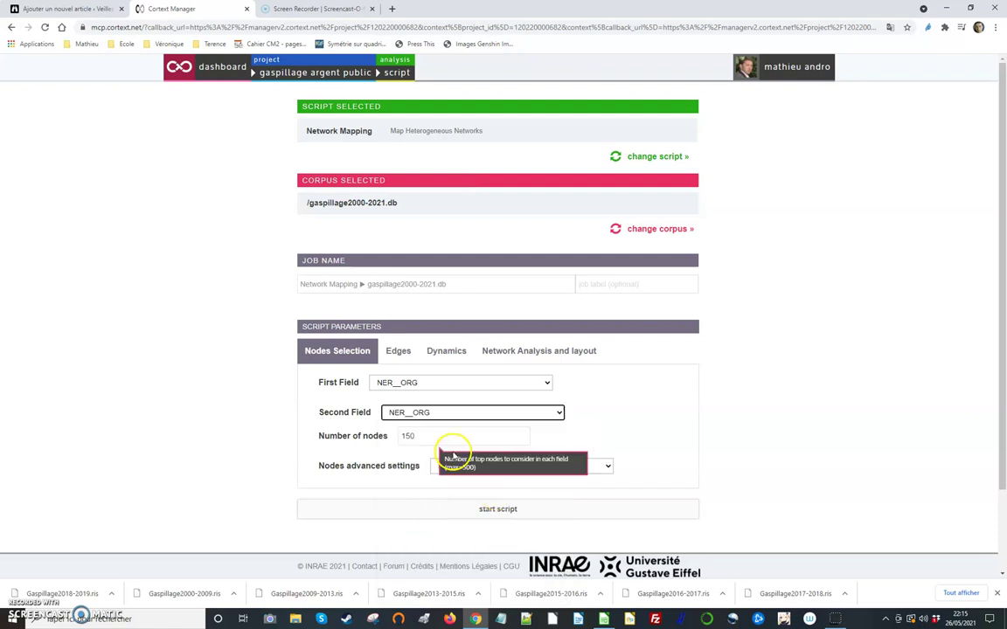
click(507, 513)
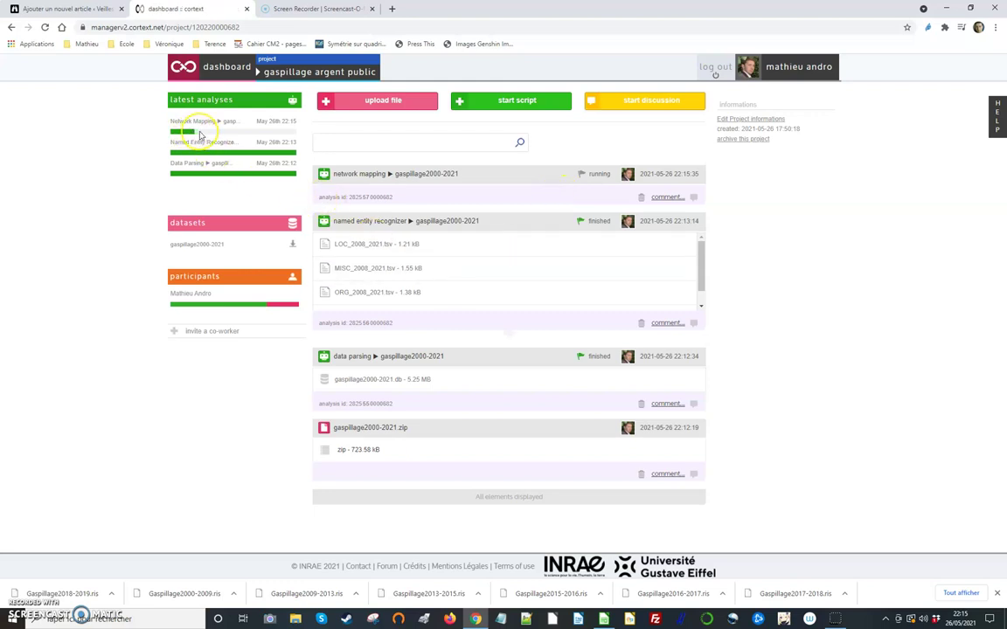
Open the .gexf network from the network mapping's mapexplorer folder in the interactive map viewer
click(201, 138)
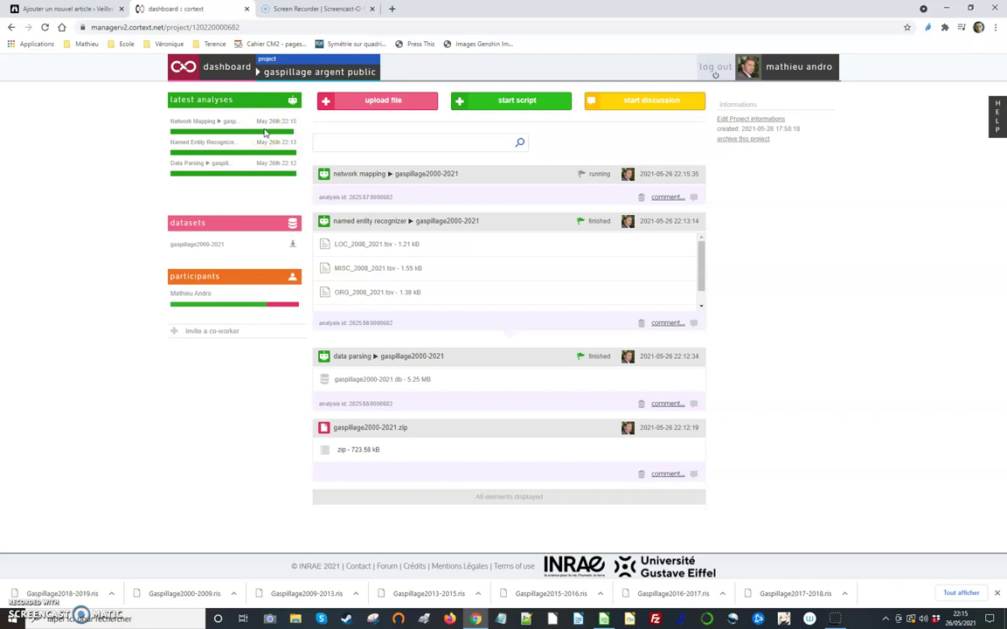
click(601, 178)
click(335, 197)
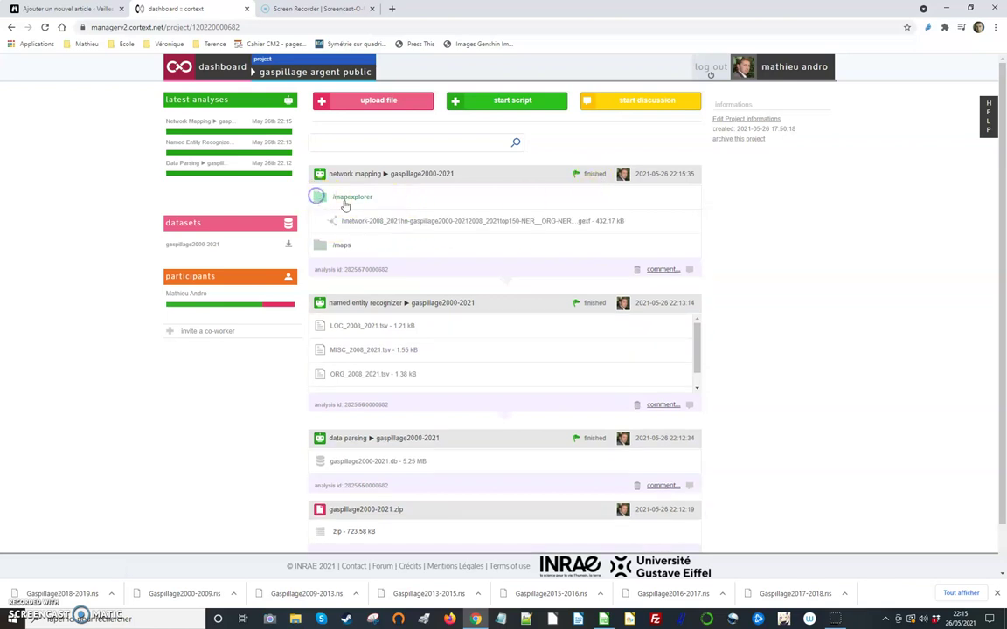
click(647, 221)
Examine the organization clusters on the network map up close, from the Conseil and CGT groups to the Caisse des dépôts group
click(563, 314)
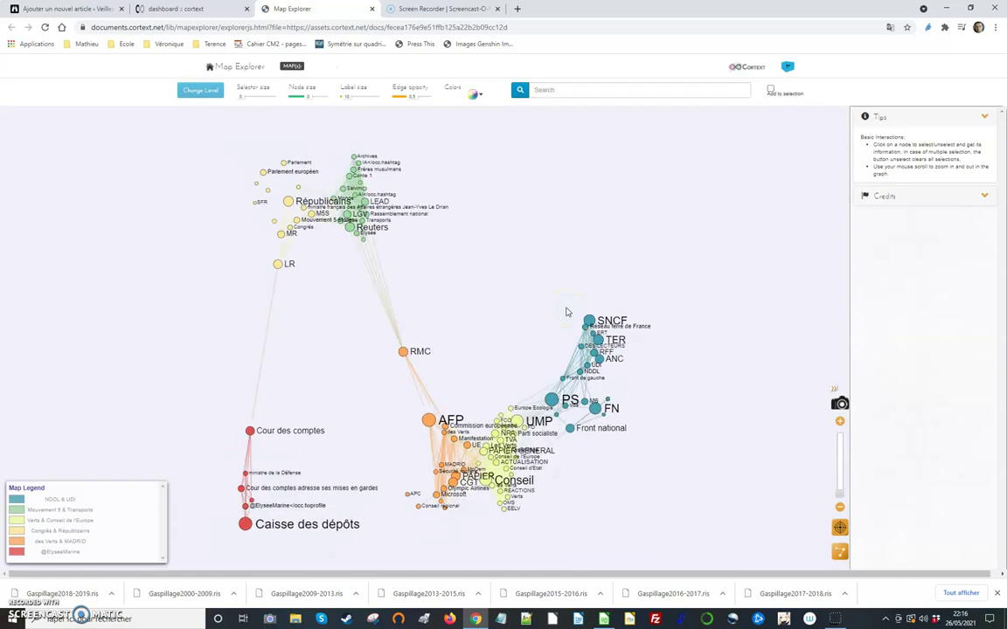
scroll(617, 441, up, 3)
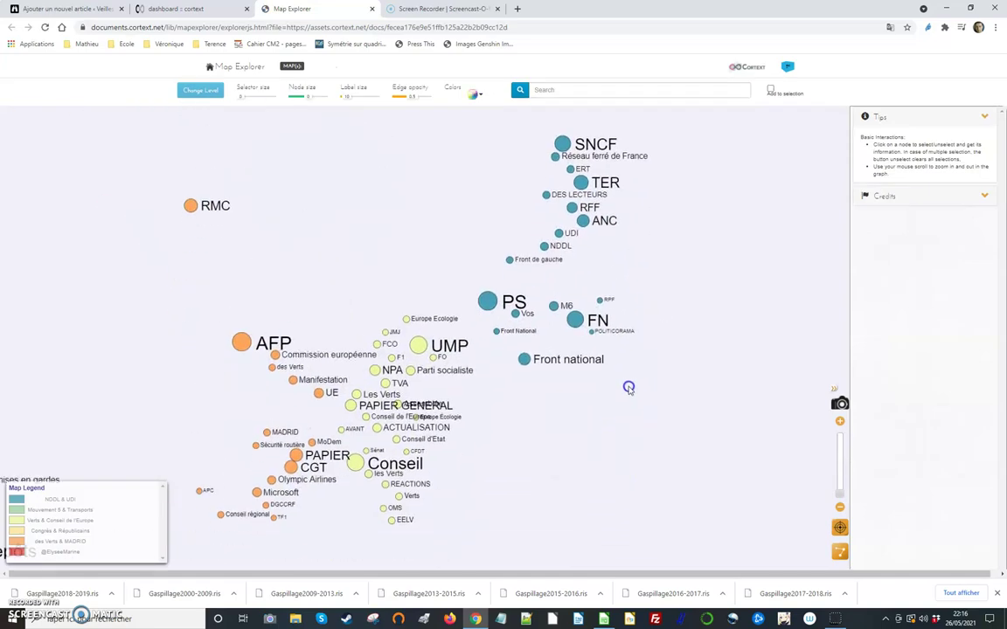
scroll(548, 396, up, 3)
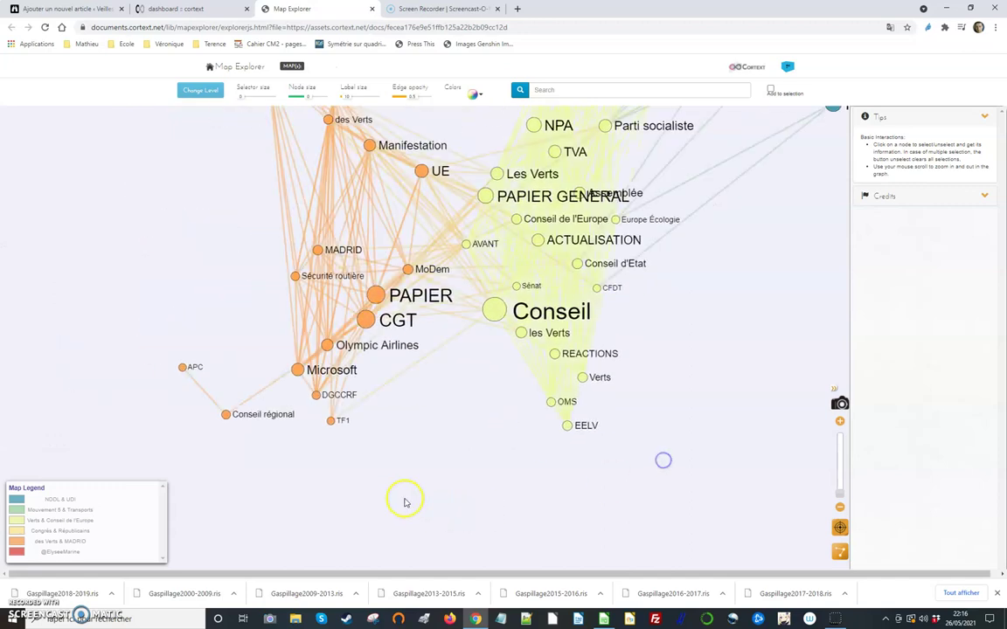
drag(547, 483, 689, 395)
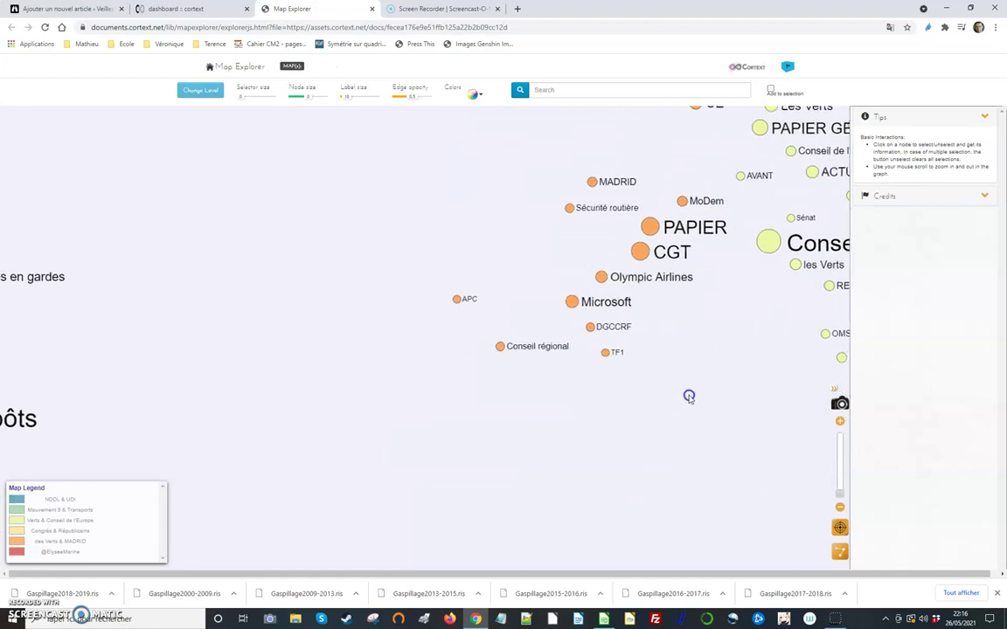
drag(404, 383, 500, 438)
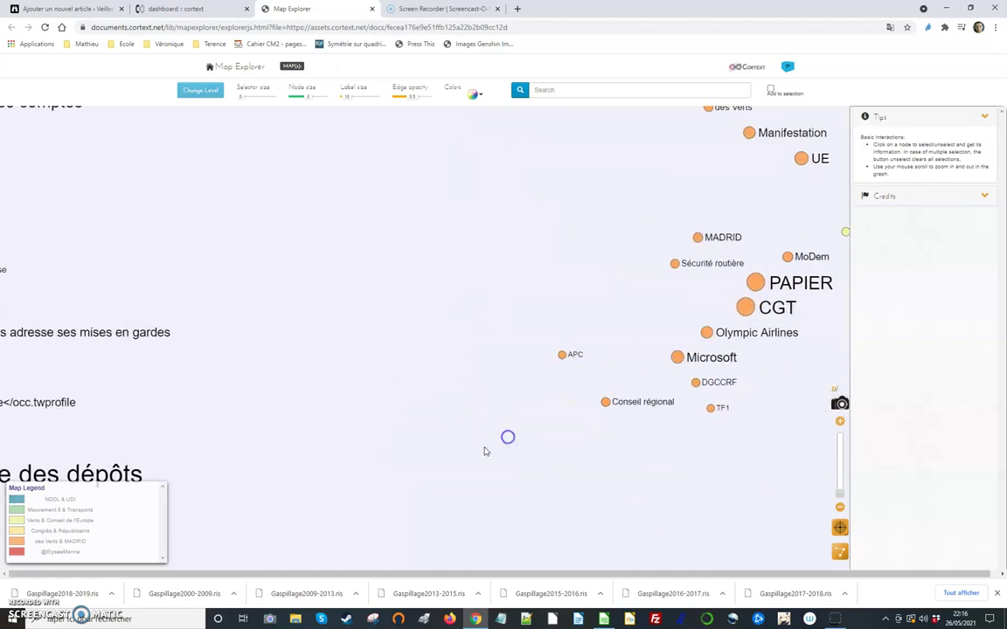
drag(288, 411, 555, 301)
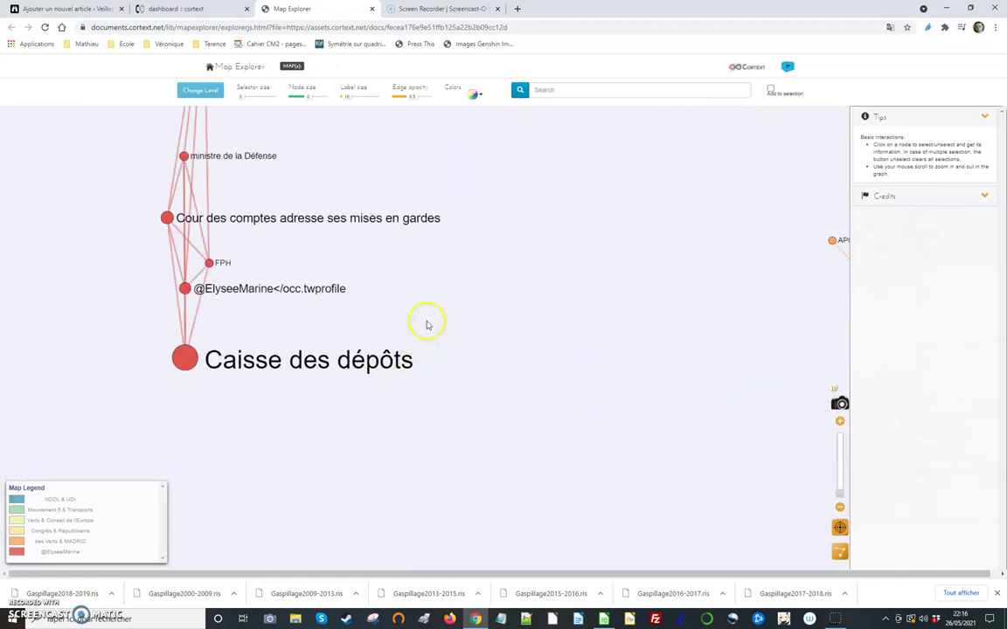
Examine the Républicains group and the neighbouring Reuters and LGV group on the organization network map
drag(427, 325, 622, 418)
scroll(586, 265, up, 2)
scroll(584, 263, down, 3)
drag(570, 184, 603, 281)
scroll(604, 289, down, 3)
drag(663, 250, 652, 421)
drag(612, 292, 633, 398)
drag(654, 312, 641, 470)
scroll(609, 450, up, 3)
drag(685, 443, 343, 391)
drag(611, 346, 557, 437)
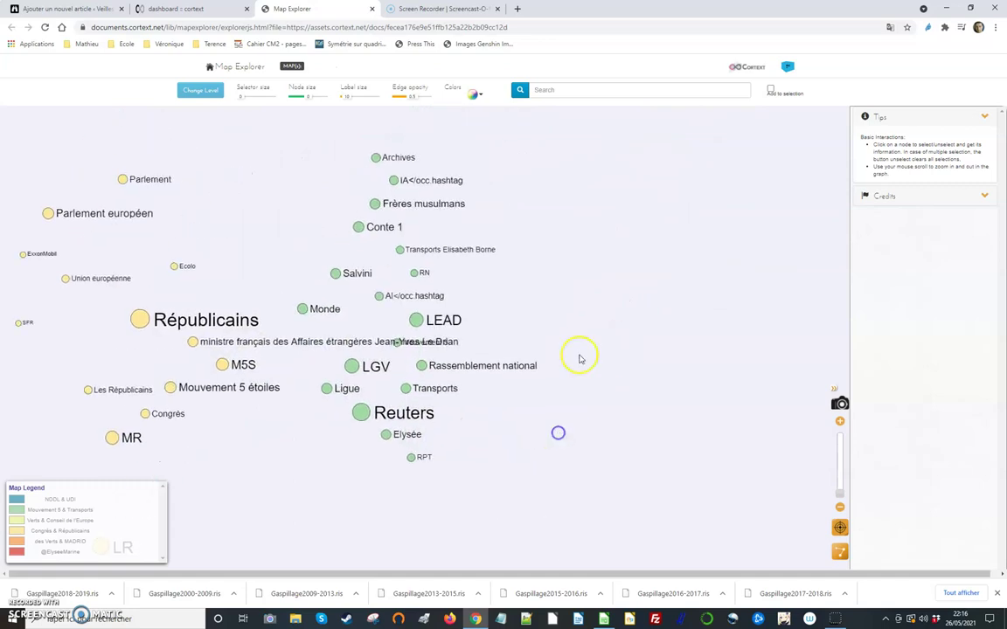
scroll(604, 299, up, 2)
scroll(540, 315, down, 1)
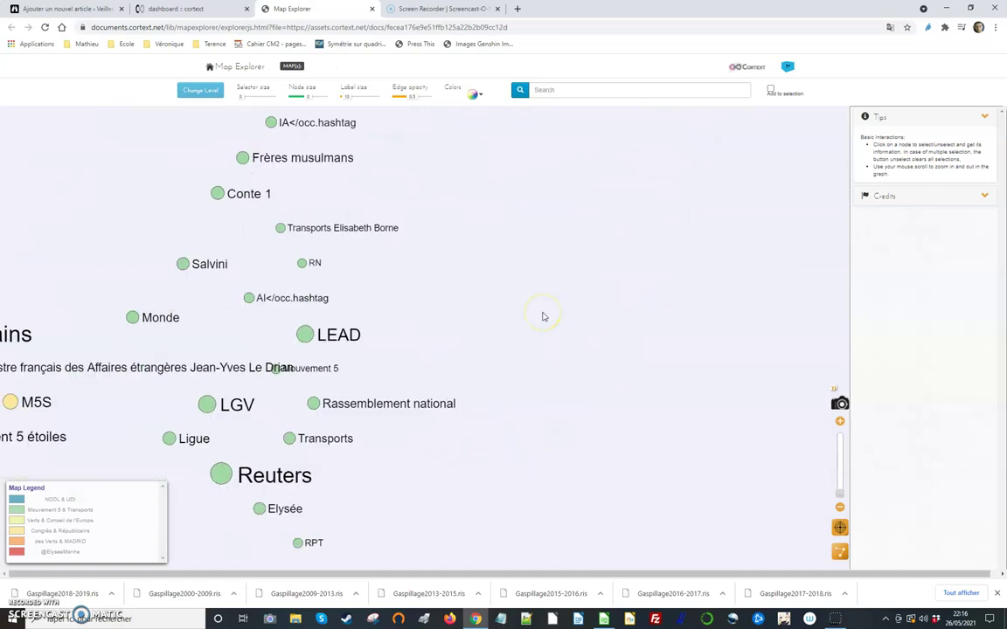
scroll(542, 316, down, 1)
scroll(542, 316, down, 2)
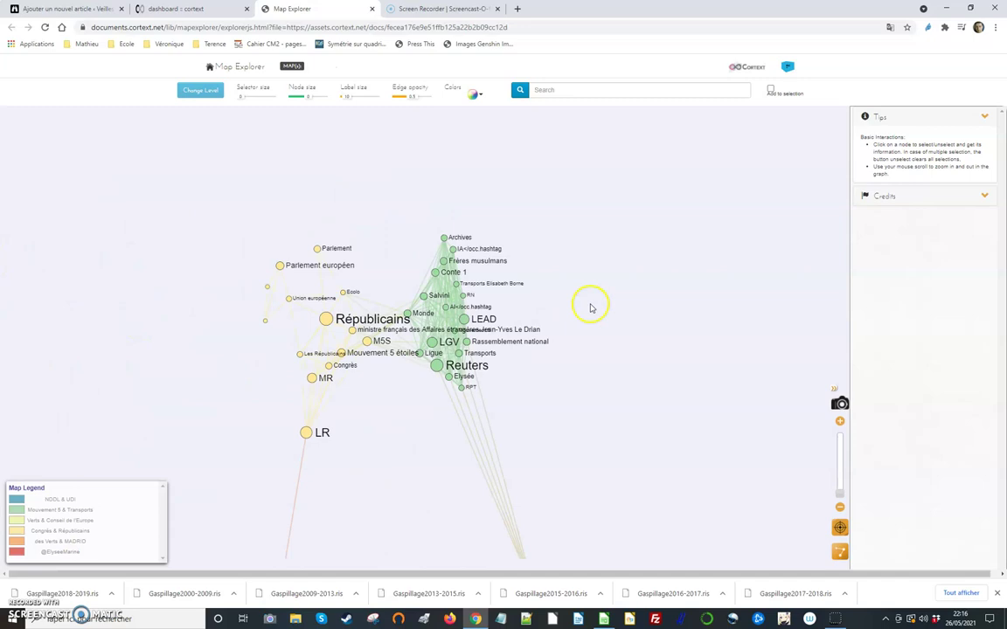
Look over the SNCF and PS group and the whole network, and close the network map
drag(661, 357, 375, 279)
drag(668, 386, 598, 270)
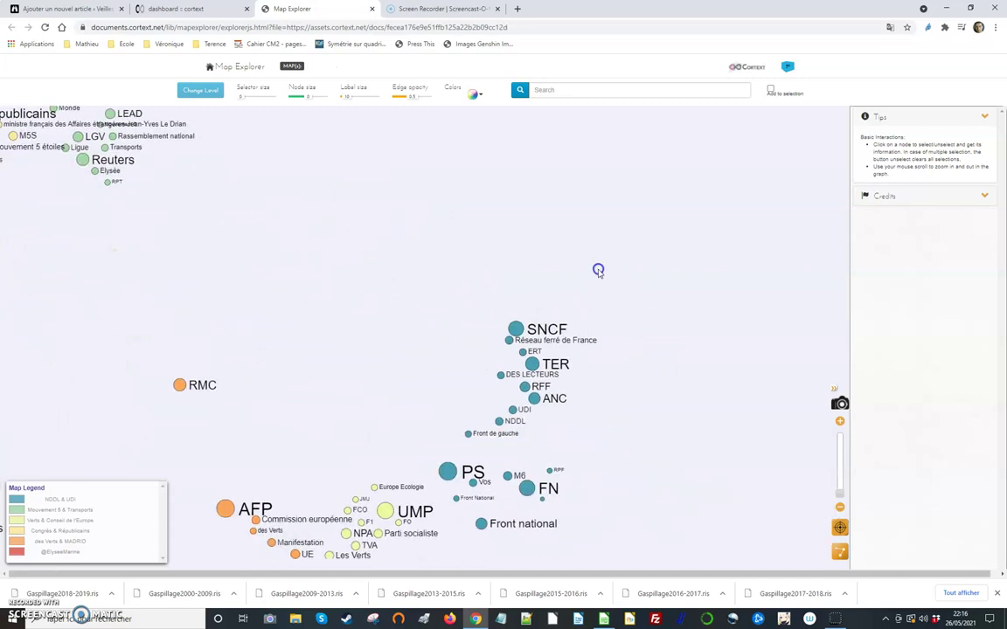
scroll(610, 347, down, 2)
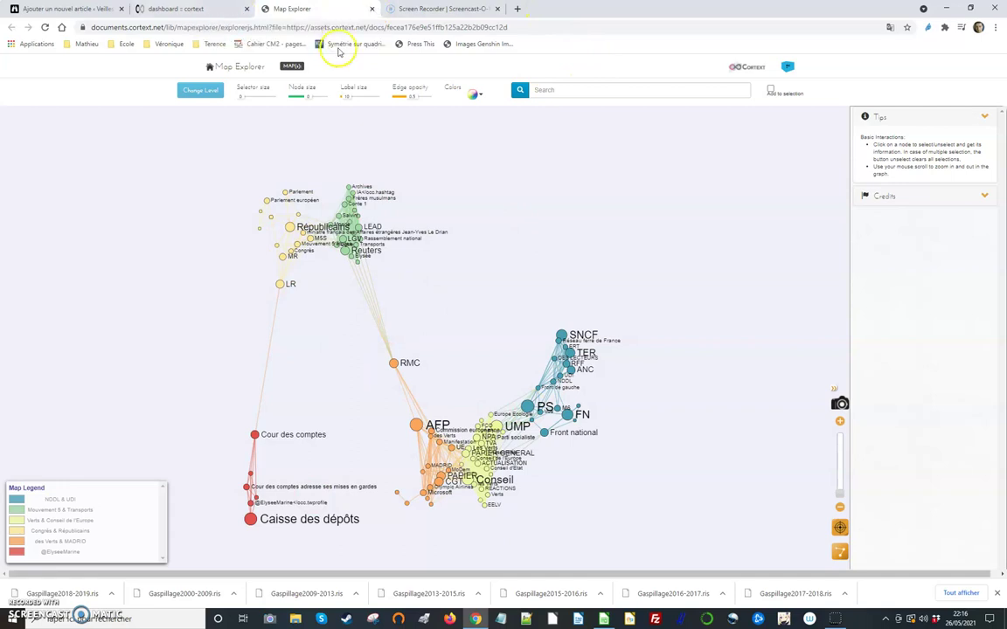
click(372, 10)
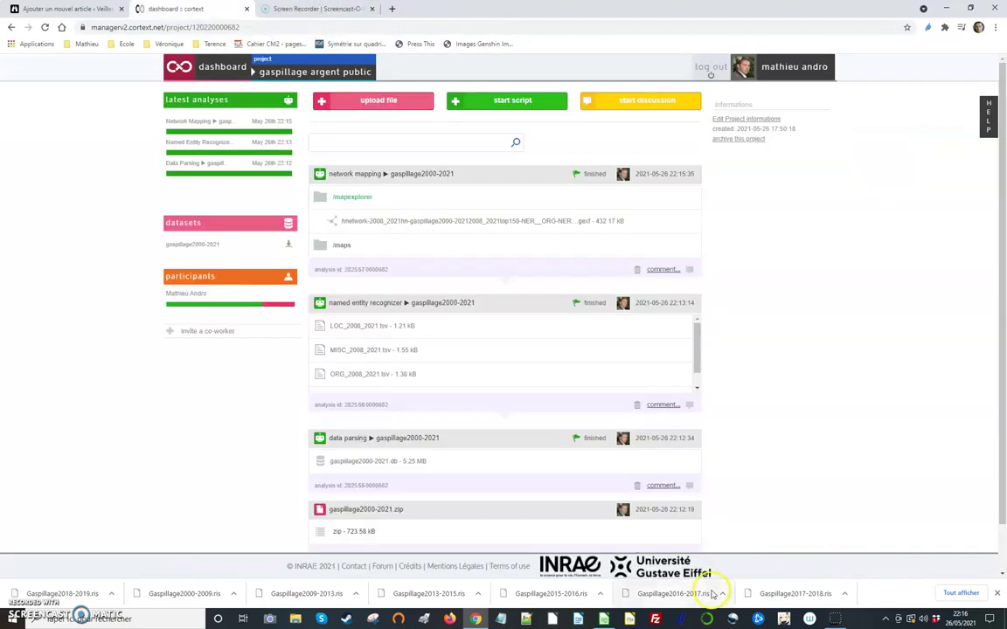
Switch to LibreOffice Calc to review the Stem, Main form and Forms list of public administrations, and save and close the CSV
click(604, 619)
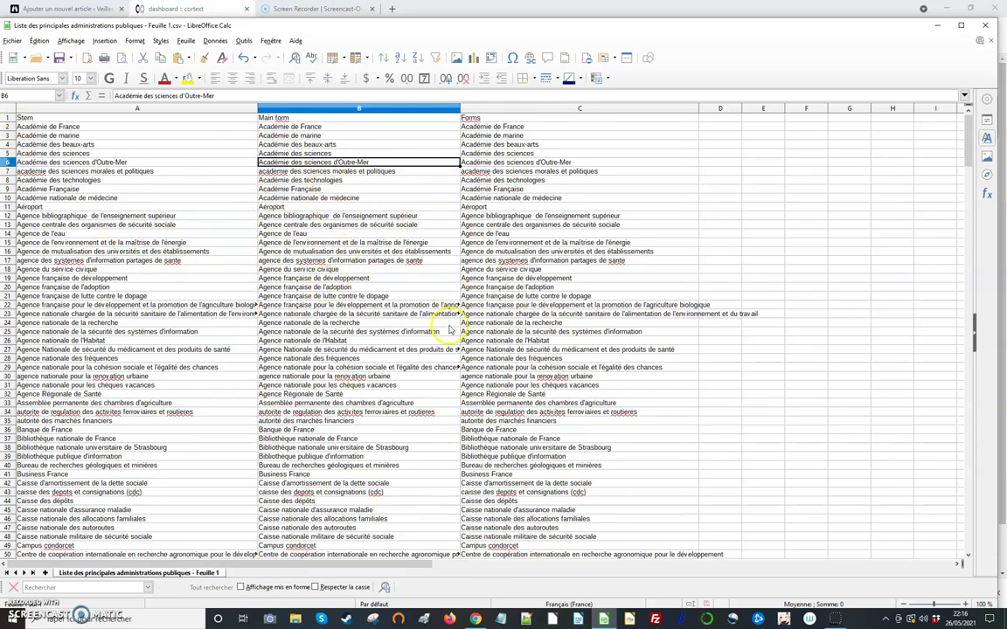
click(985, 27)
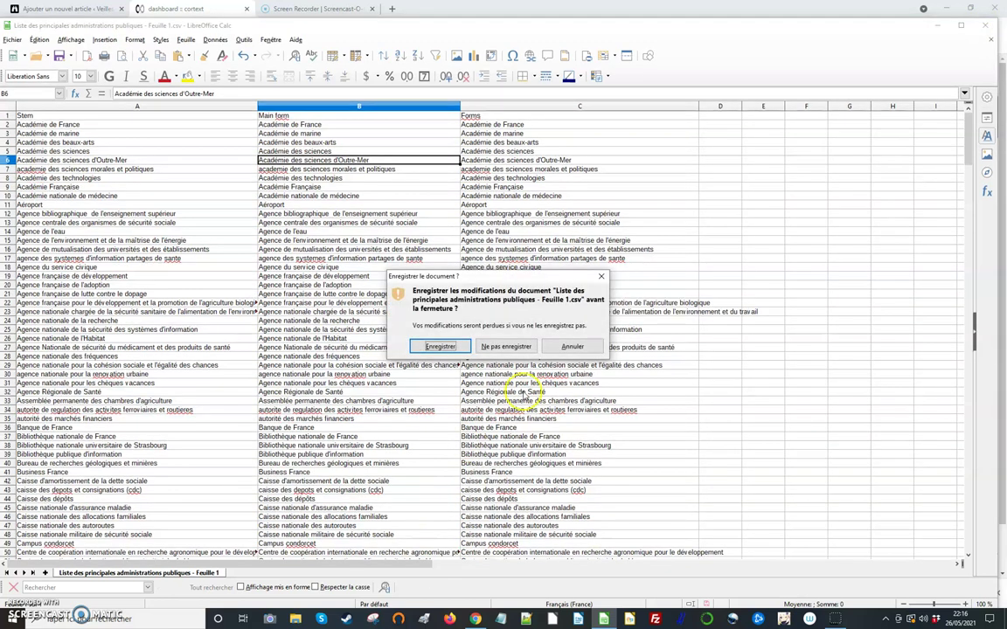
click(442, 347)
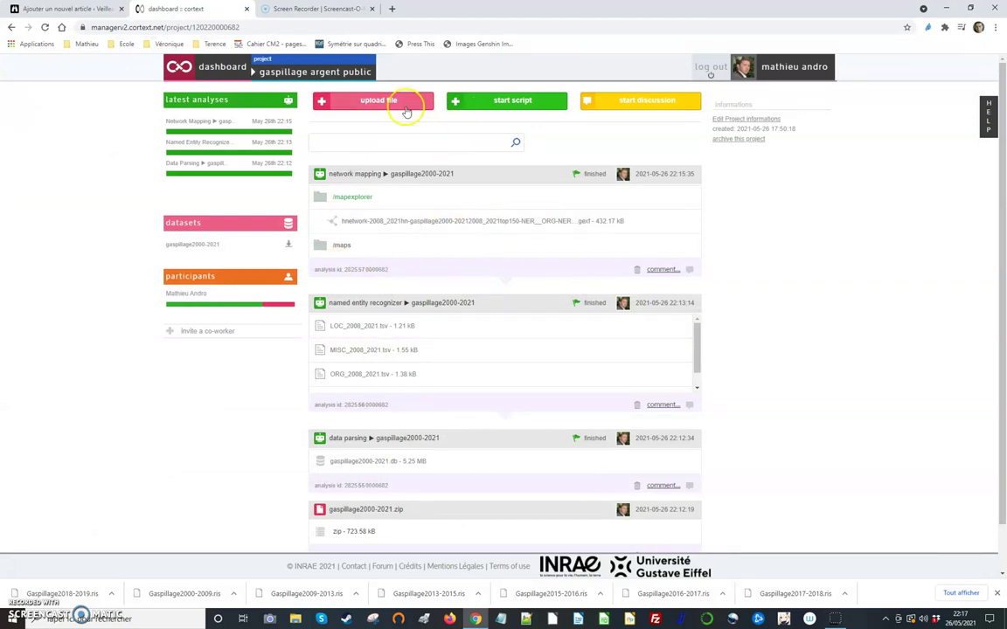
Upload "Liste des principales administrations publiques - Feuille 1.csv" from the Bureau folder to the gaspillage argent public project
click(354, 103)
click(486, 147)
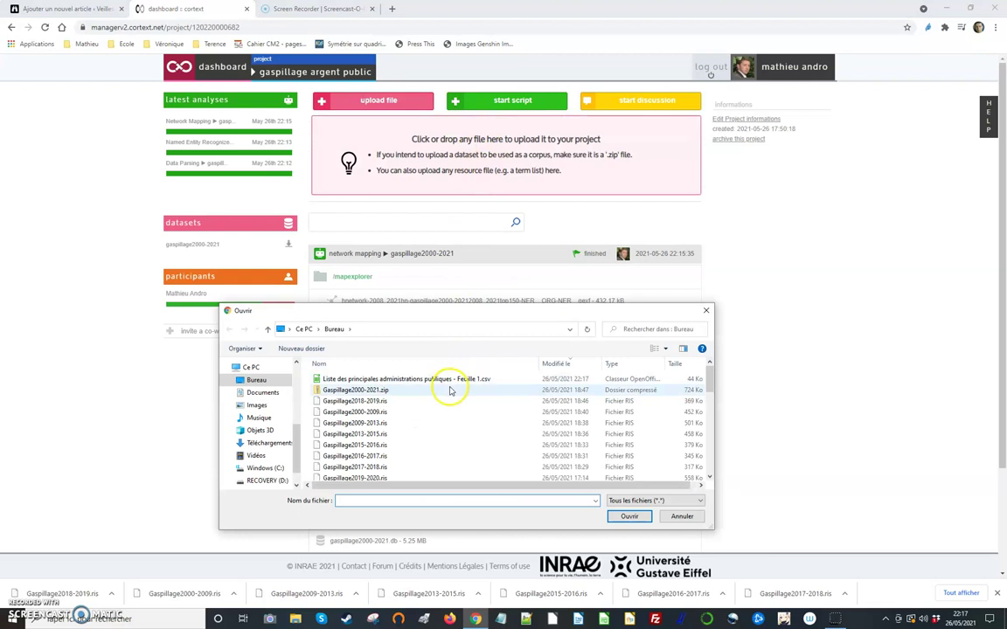
double_click(365, 379)
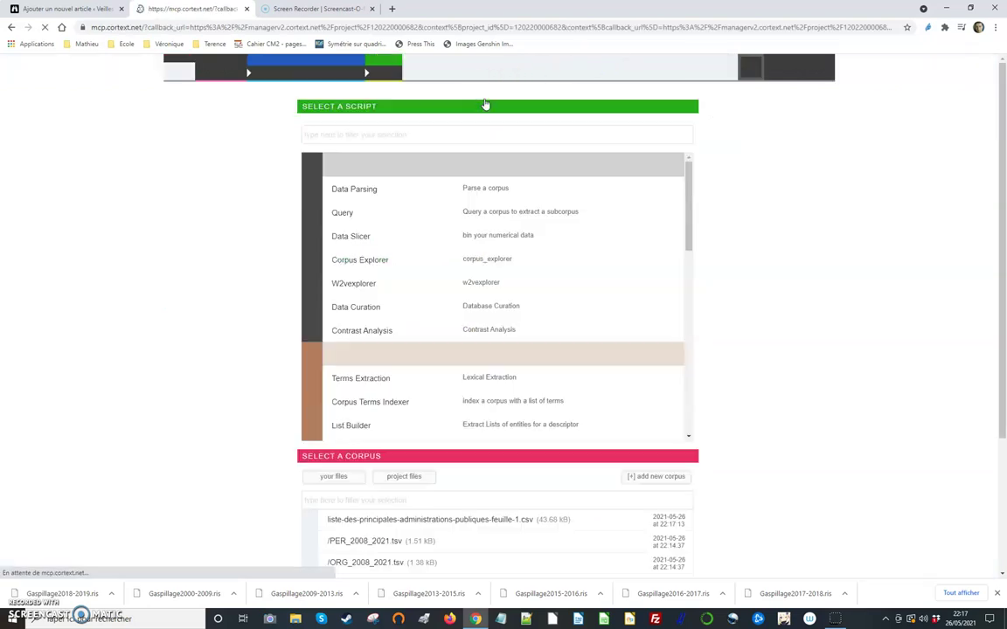
Set up a new Corpus Terms Indexer script on the gaspillage2000-2021.db corpus
scroll(494, 342, down, 2)
scroll(494, 343, down, 1)
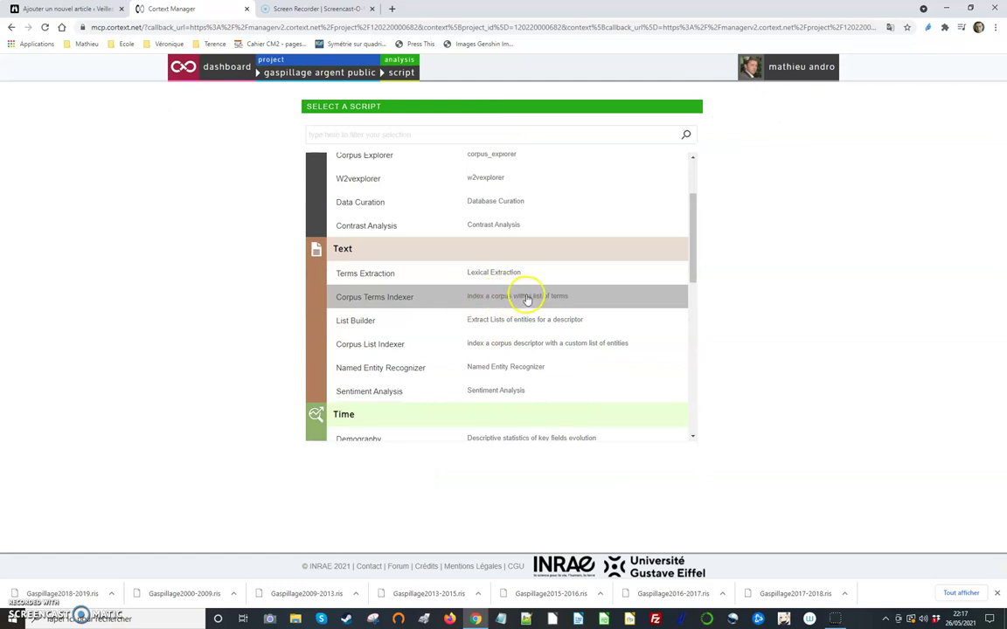
click(527, 299)
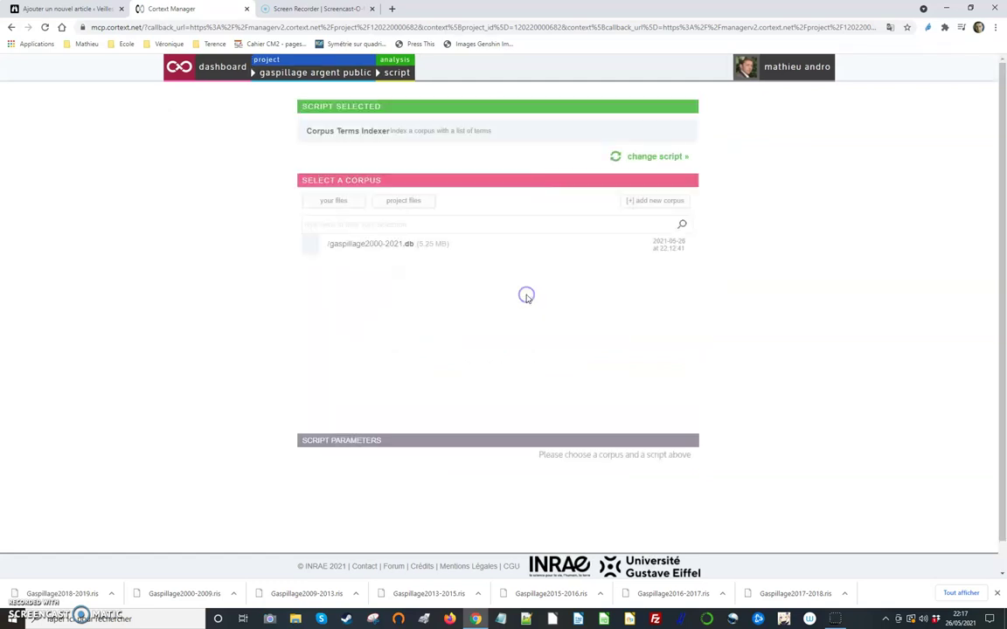
click(395, 249)
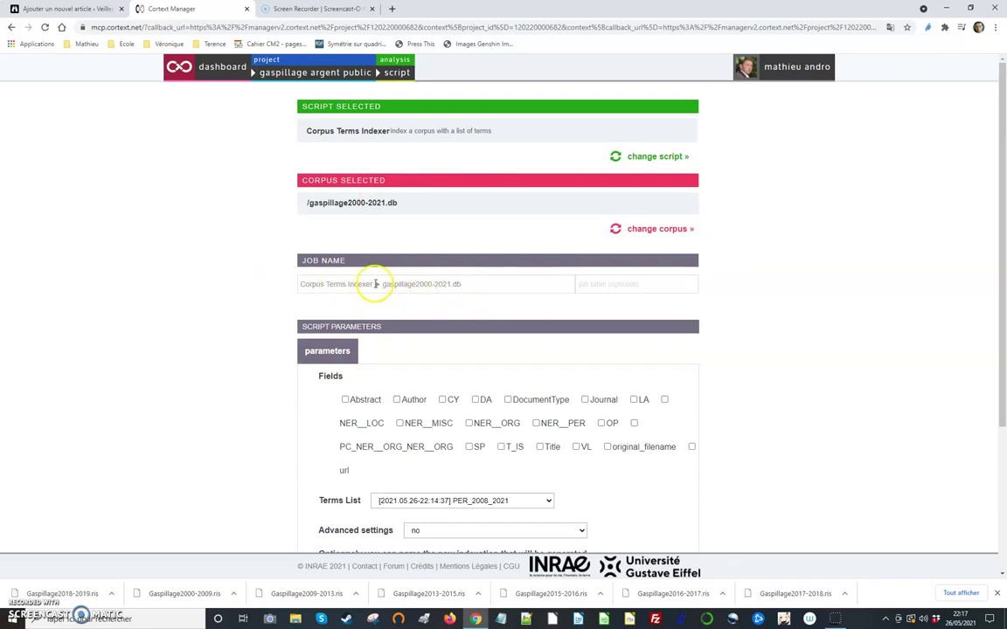
Run the terms indexing on the Abstract and Title fields with the uploaded liste-des-principales-administrations-publiques file as the terms list
click(345, 400)
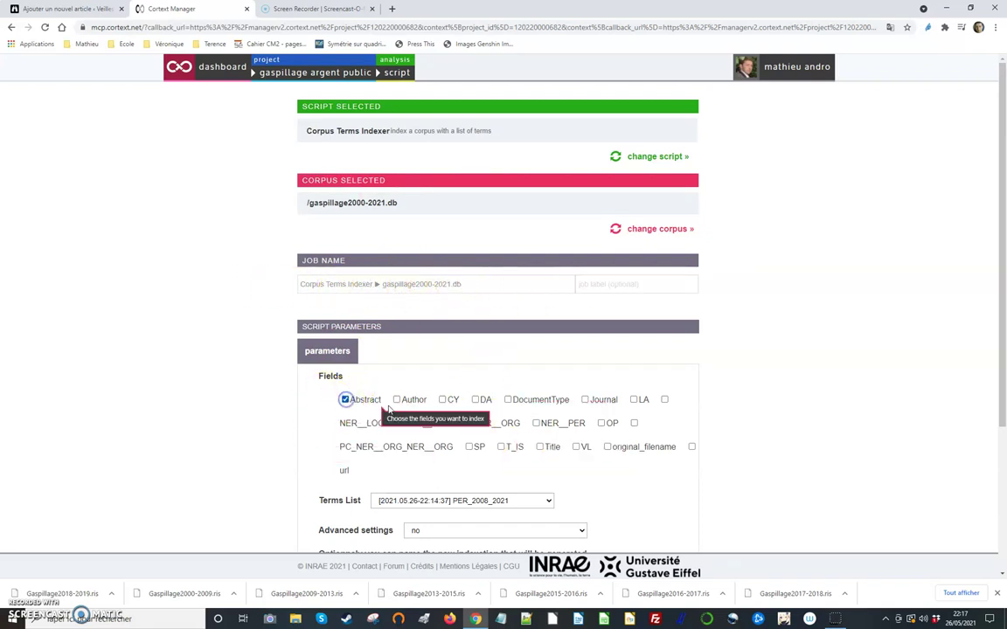
click(541, 448)
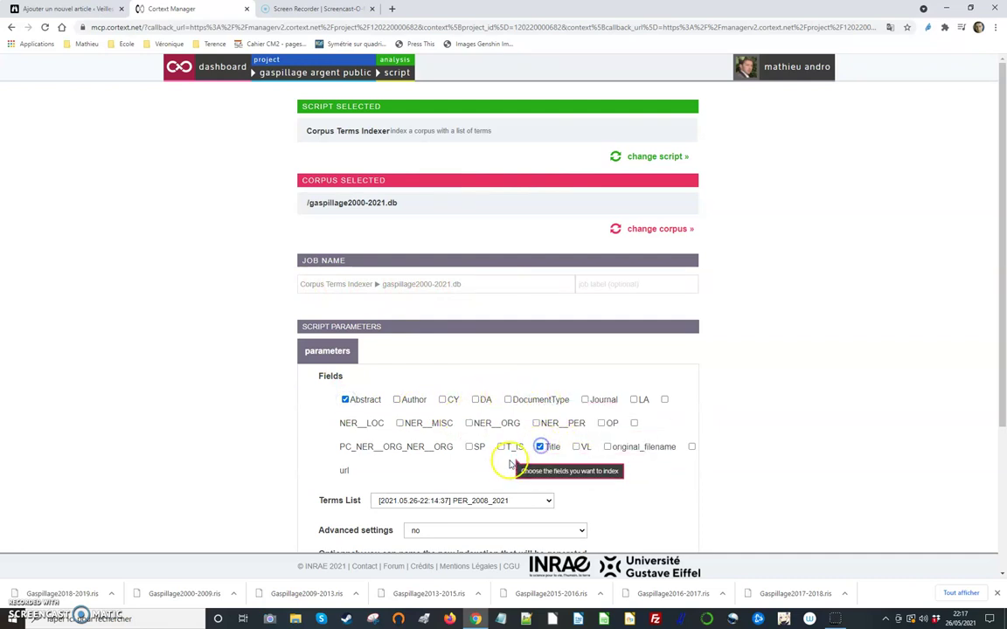
scroll(550, 445, down, 1)
scroll(611, 449, down, 1)
scroll(611, 450, down, 1)
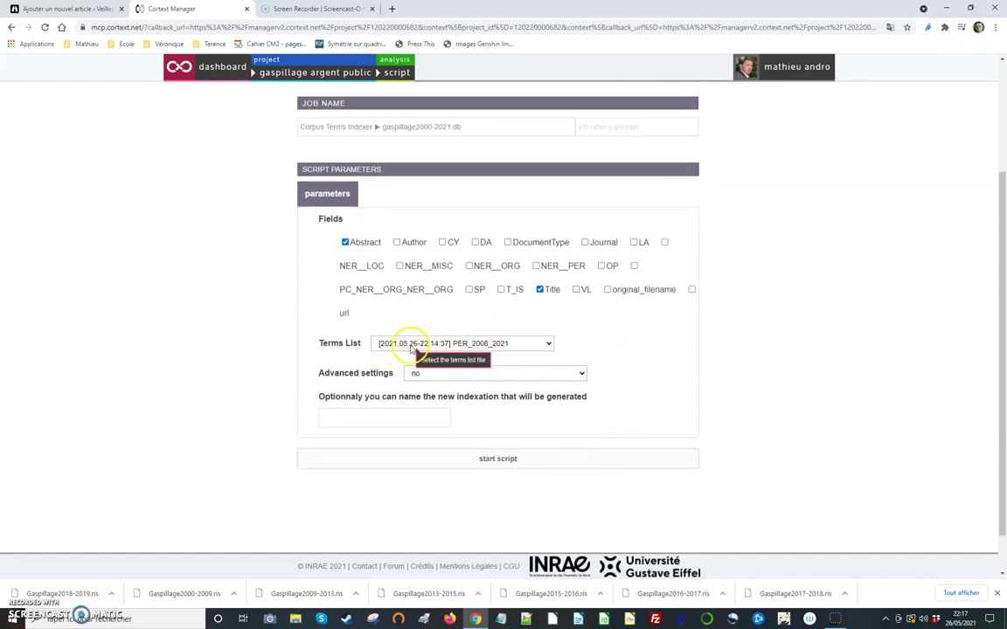
click(544, 344)
click(556, 393)
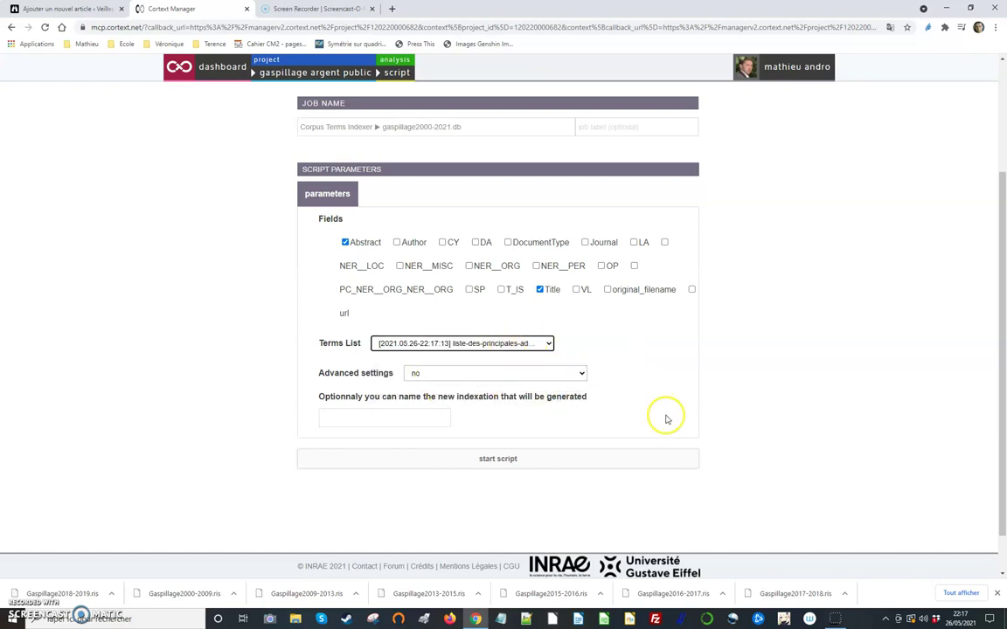
scroll(647, 428, down, 1)
click(505, 416)
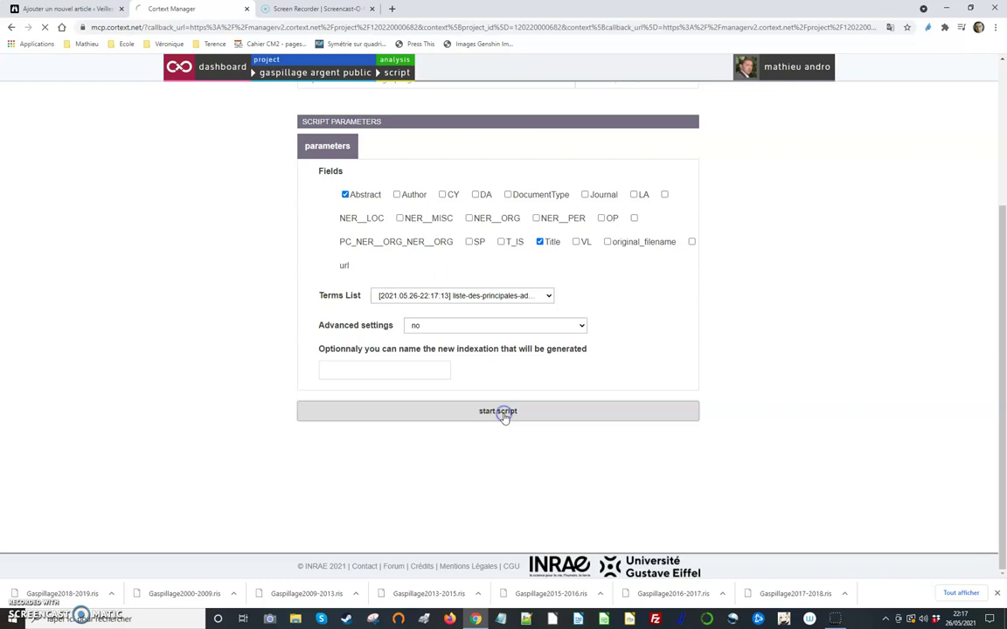